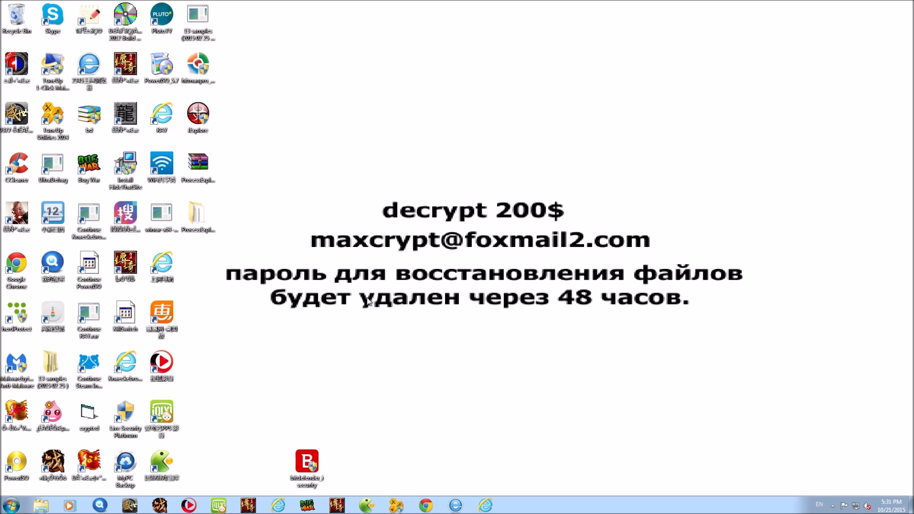
Step: Run the bitdefender_isecurity installer with permission to make changes and dismiss the network location prompt without choosing a network type
double_click(307, 464)
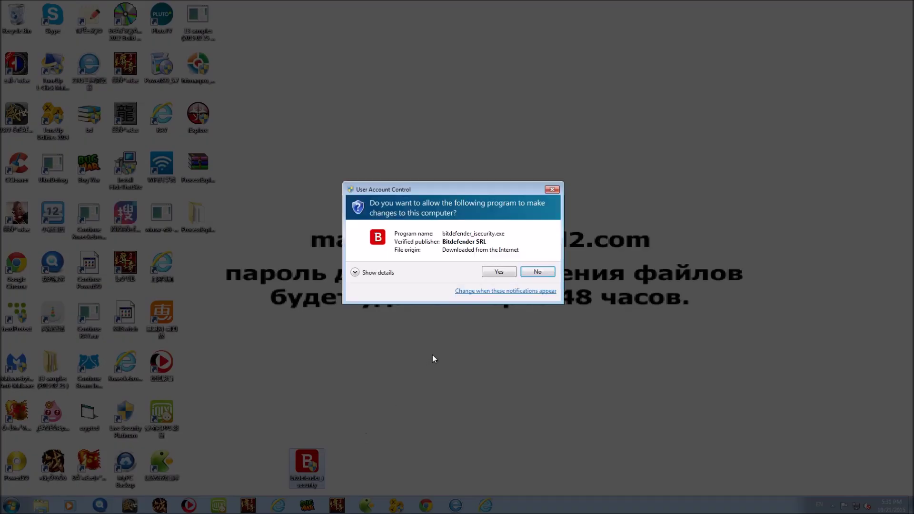
click(499, 271)
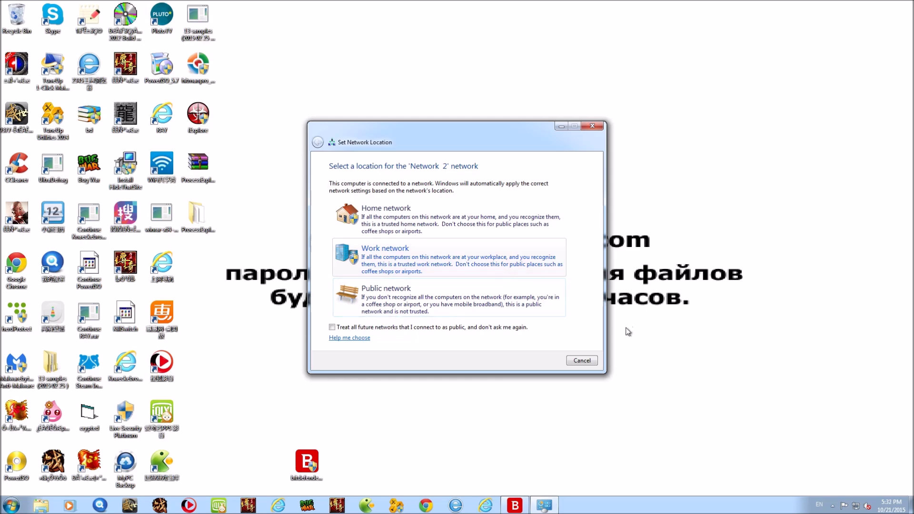
click(590, 360)
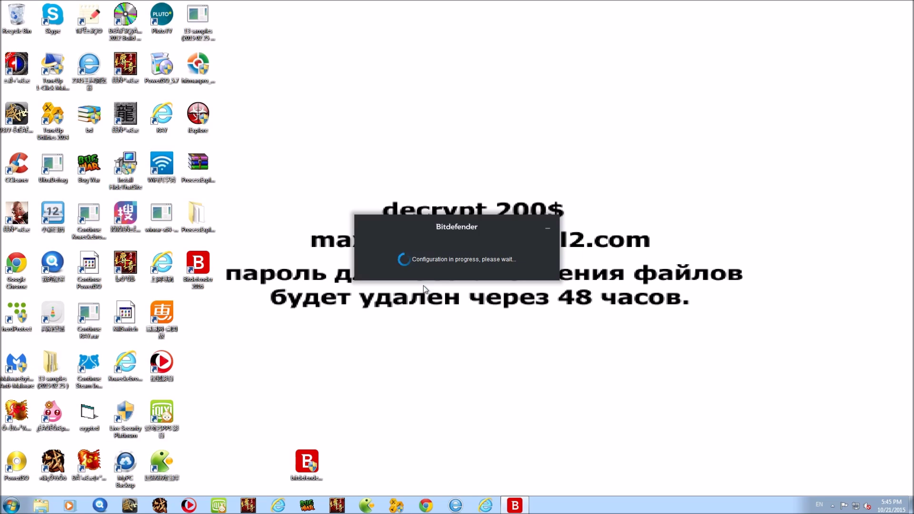
Step: Open the On-Screen Keyboard by searching for "on scre" and close it again
click(6, 508)
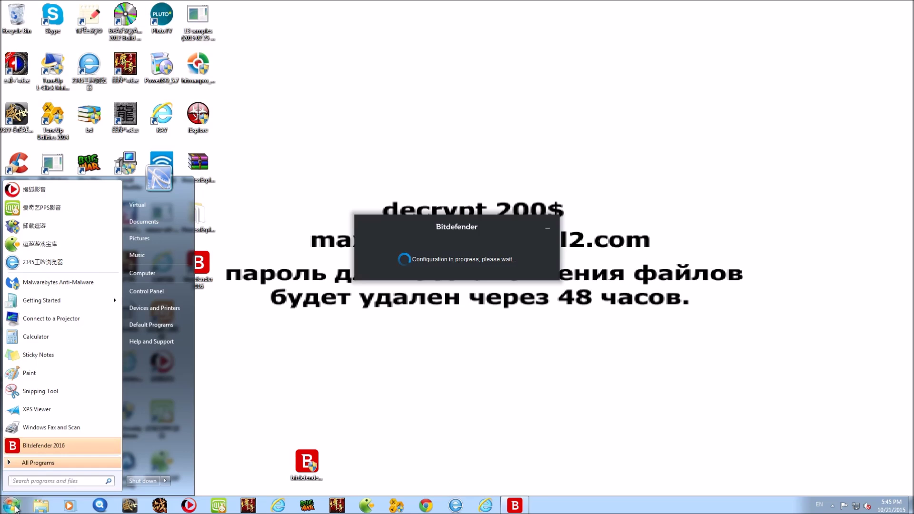
text(on scre)
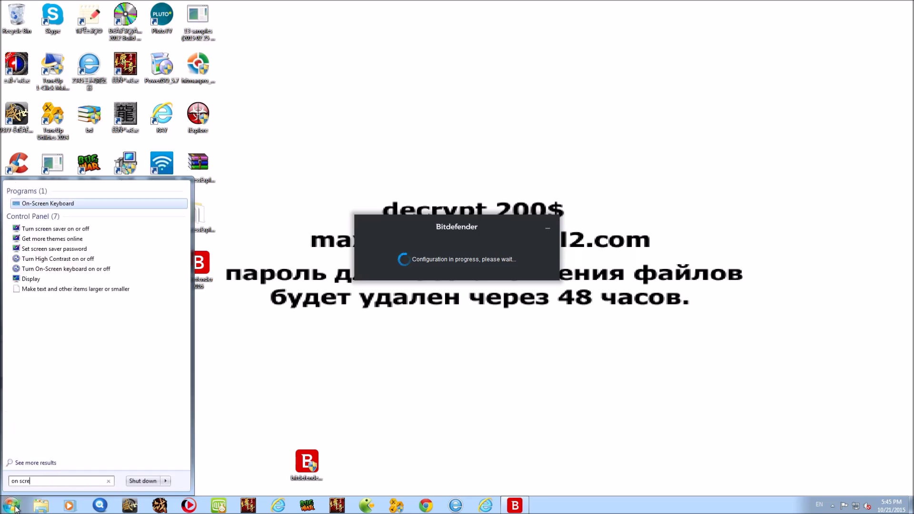
key(Return)
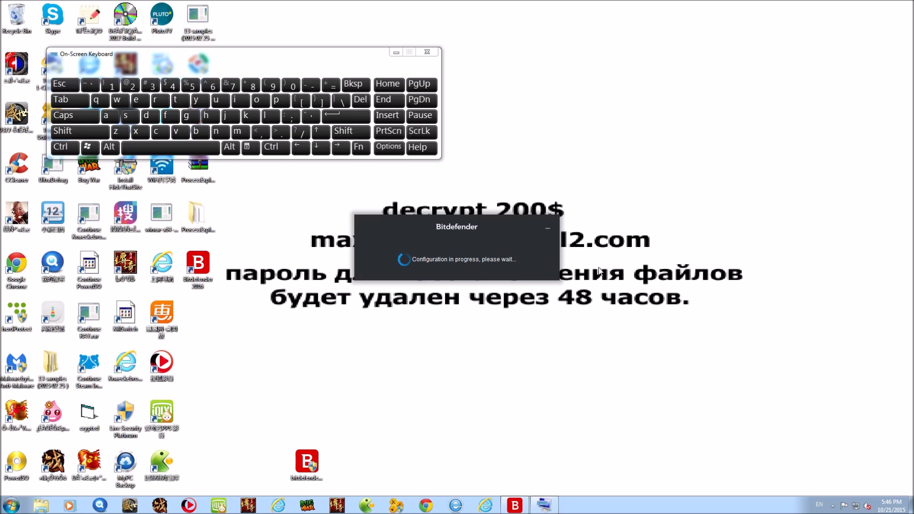
click(430, 53)
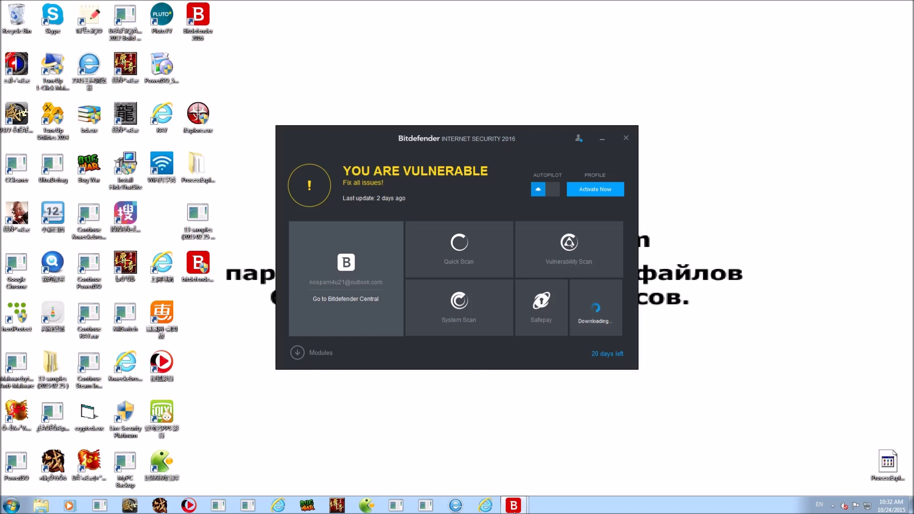
Step: Bring up the Bitdefender Quick Scan window and reboot the computer in Rescue Mode from its results
mouse_move(514, 507)
click(556, 461)
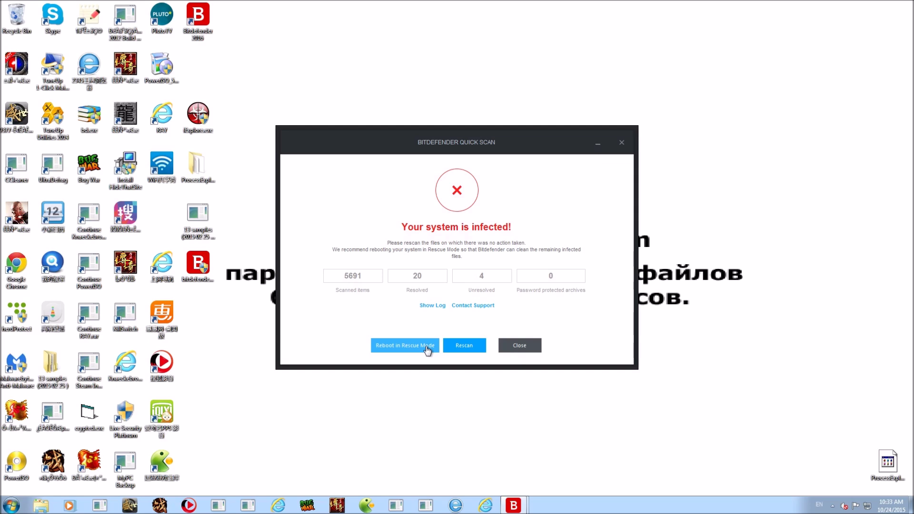
click(426, 347)
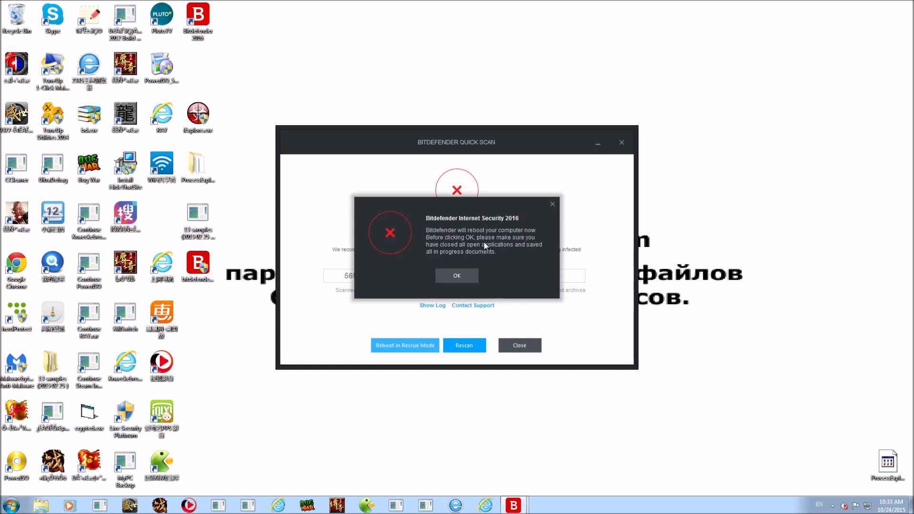
click(467, 275)
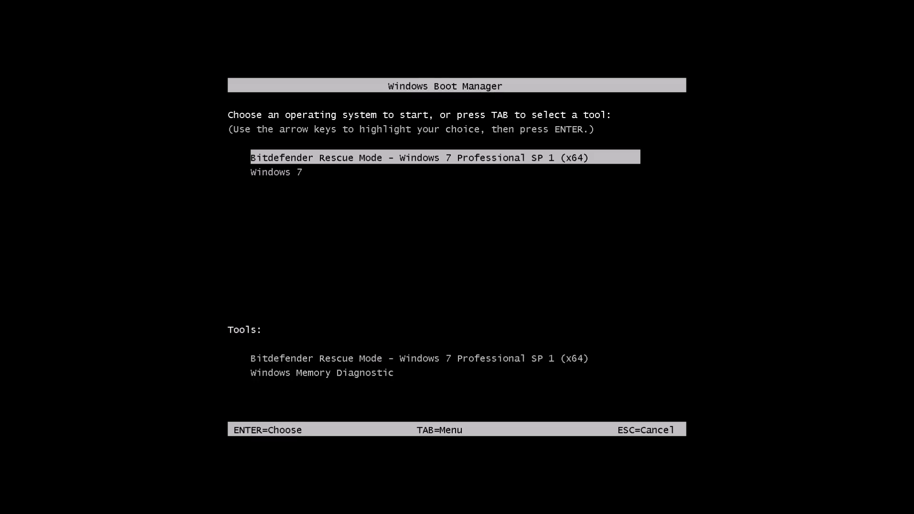
Step: Boot into Bitdefender Rescue Mode - Windows 7 Professional SP 1 (x64) and continue past the antivirus scanner's introduction
key(Down)
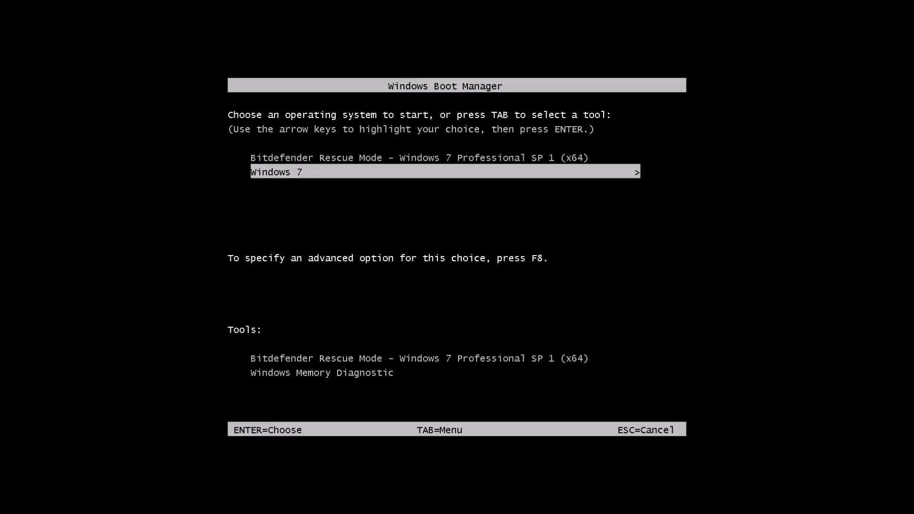
key(Up)
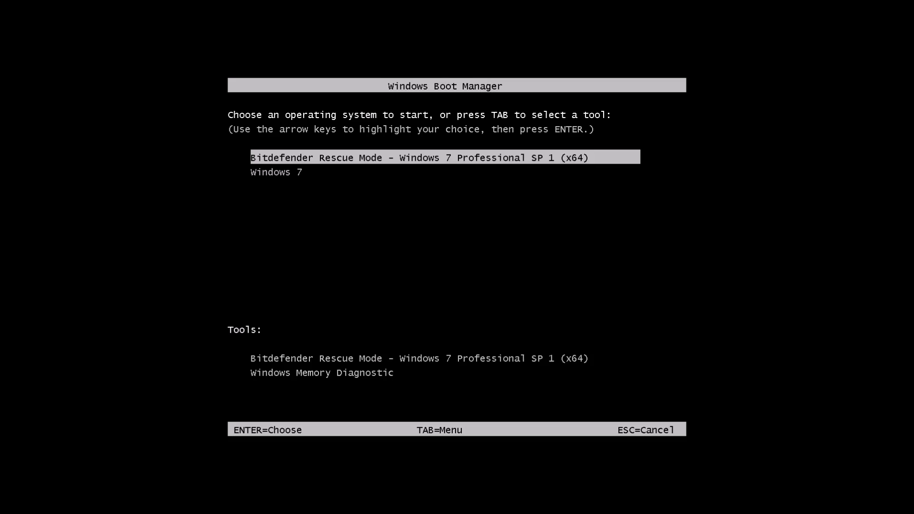
key(Return)
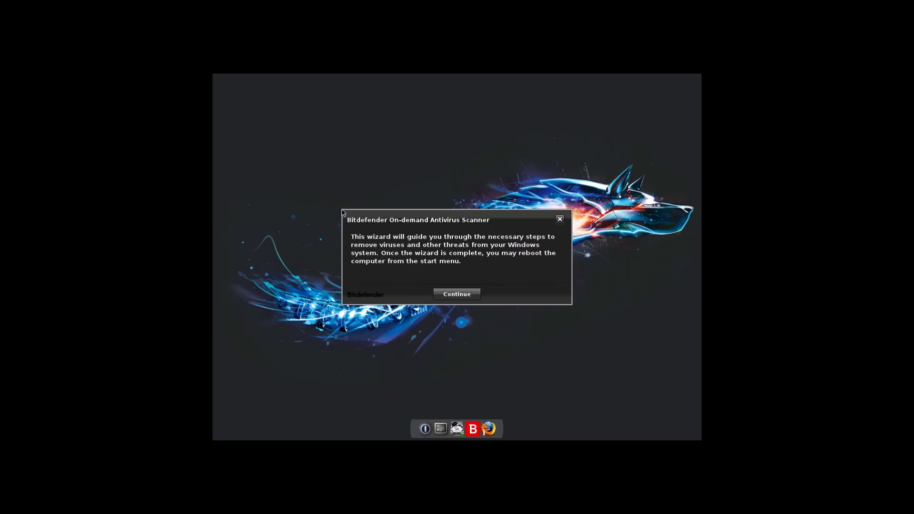
click(474, 297)
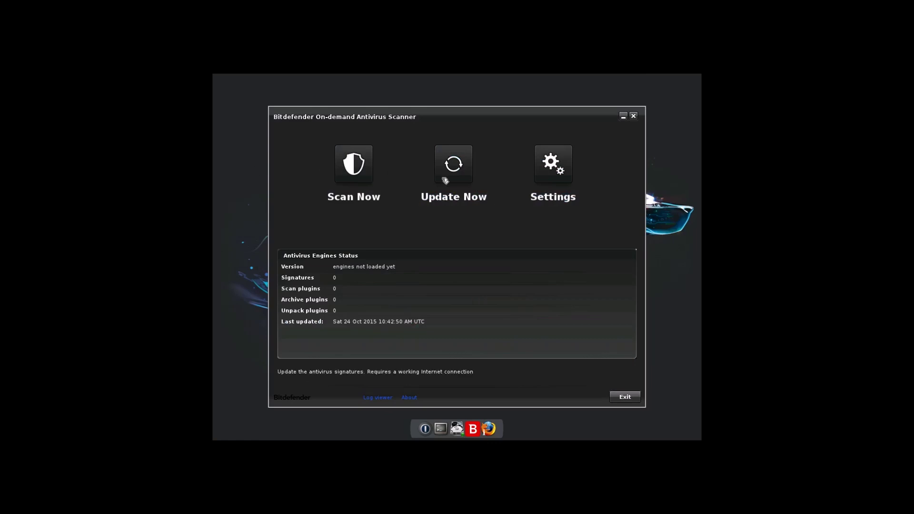
Step: Review the scanner's settings without saving changes, and update the antivirus signatures
click(561, 172)
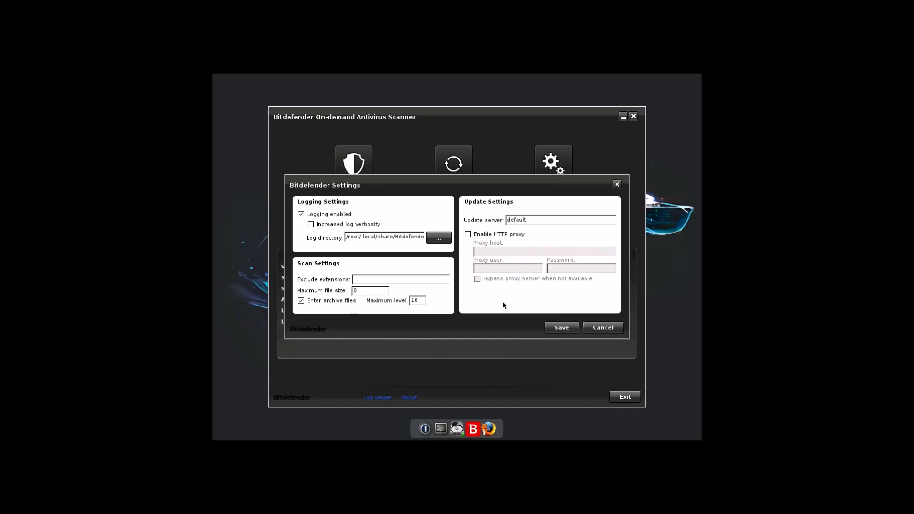
click(584, 327)
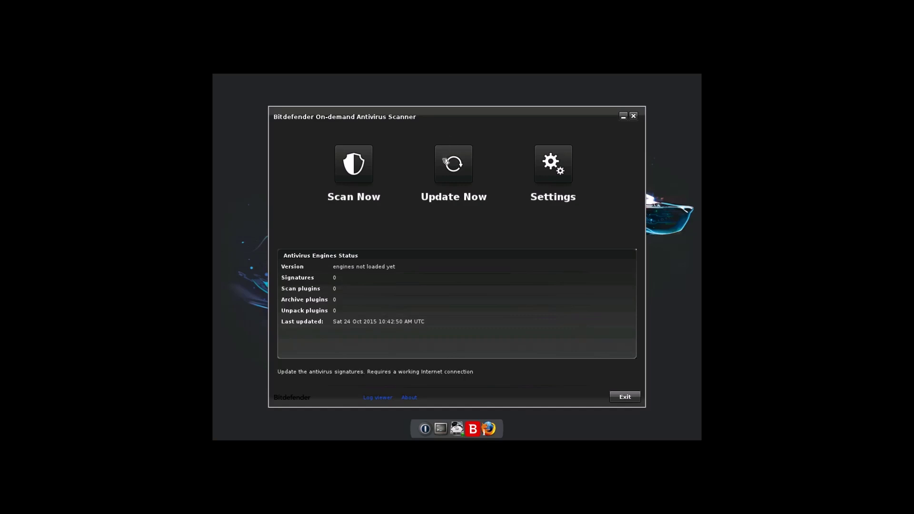
click(447, 174)
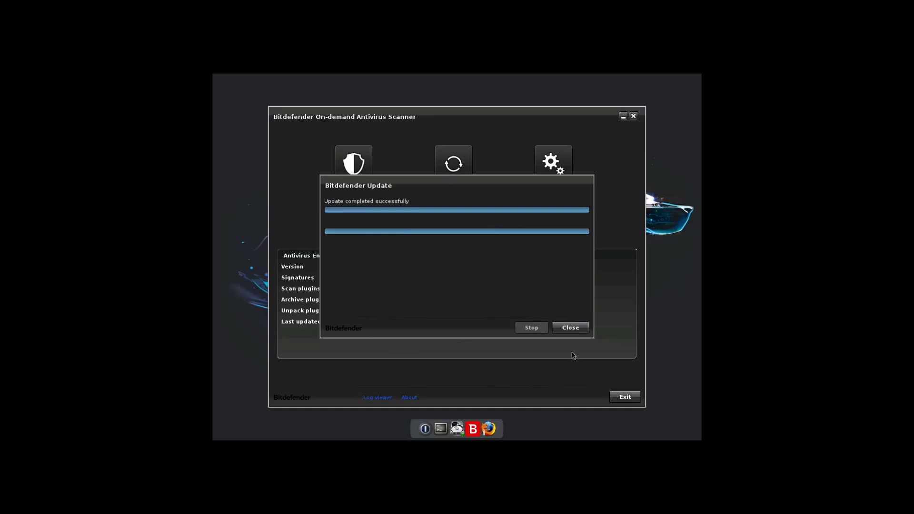
click(577, 330)
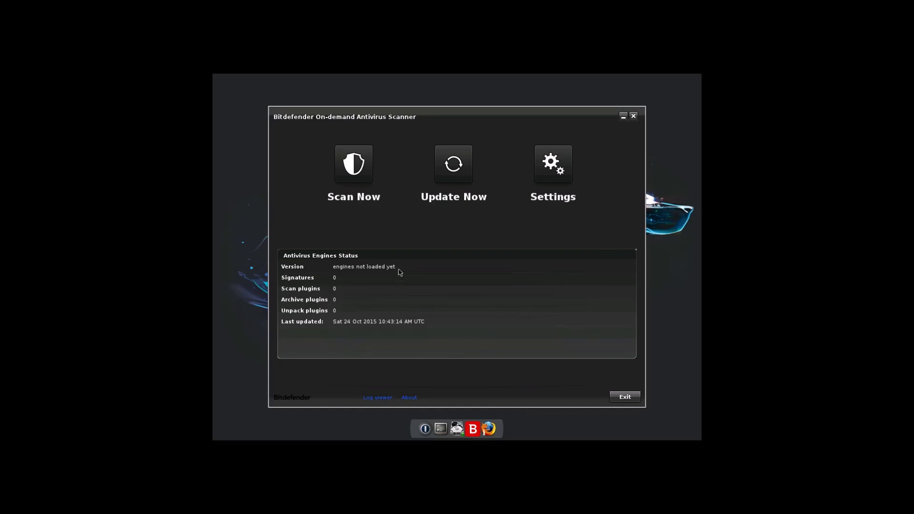
Step: Start a scan and browse between the file system root and the mnt folder in the directory selection
click(354, 164)
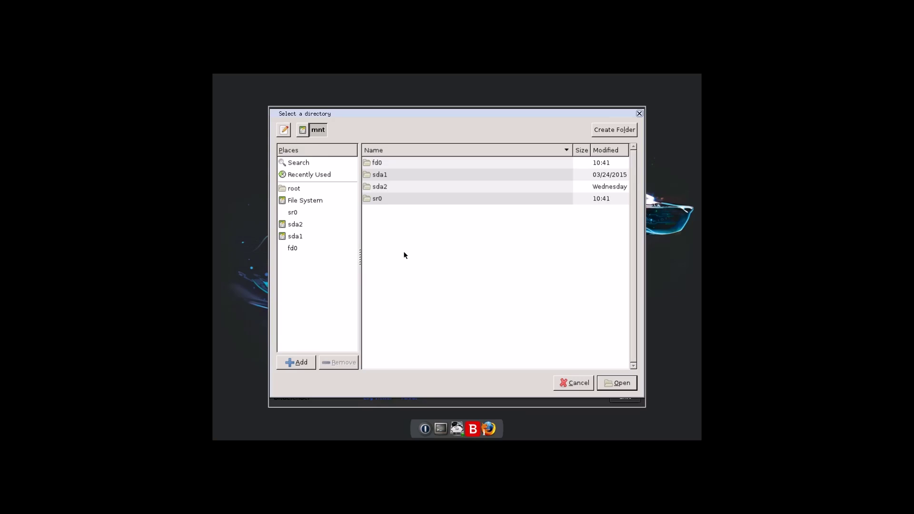
click(303, 130)
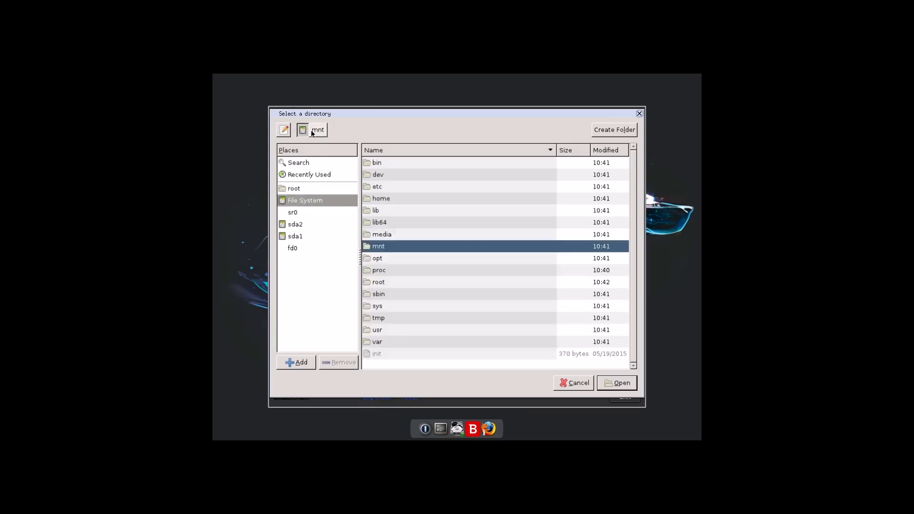
click(317, 130)
click(304, 201)
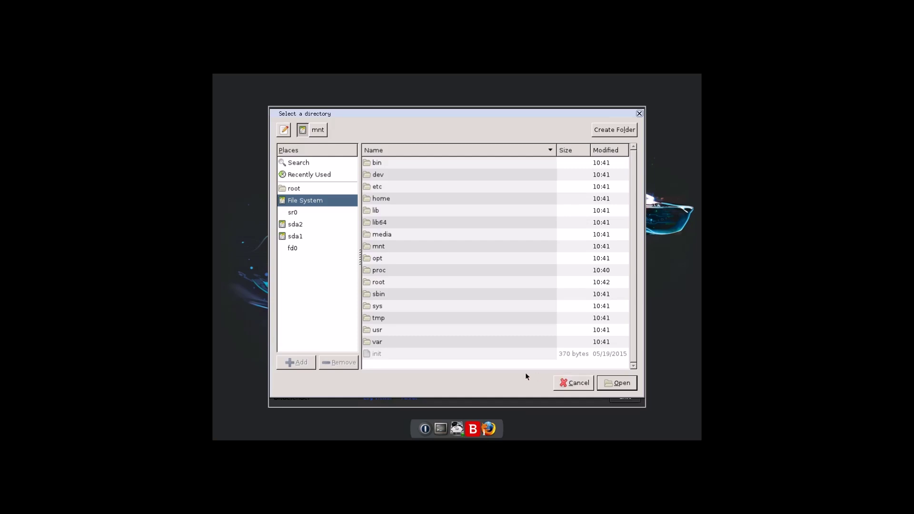
click(320, 135)
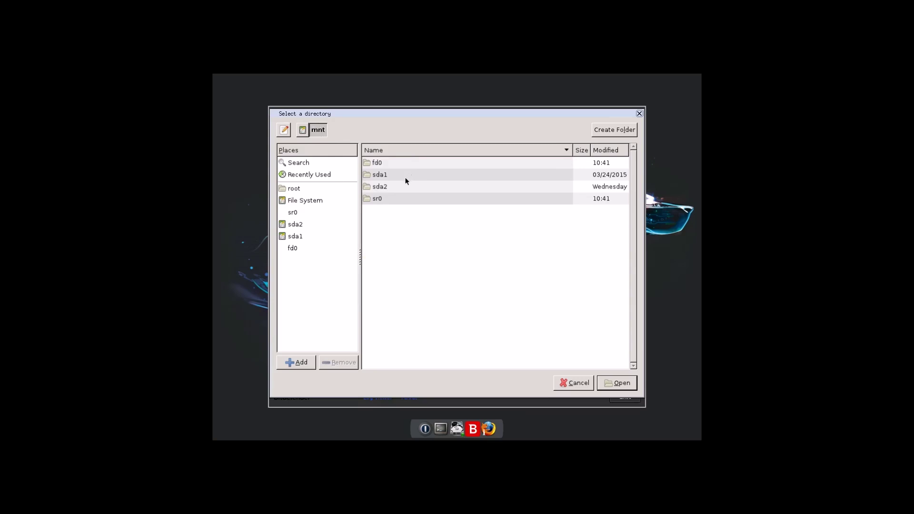
Step: Examine the contents of the sda2 directory and return to the mnt folder
double_click(392, 186)
scroll(430, 249, down, 5)
scroll(429, 245, up, 5)
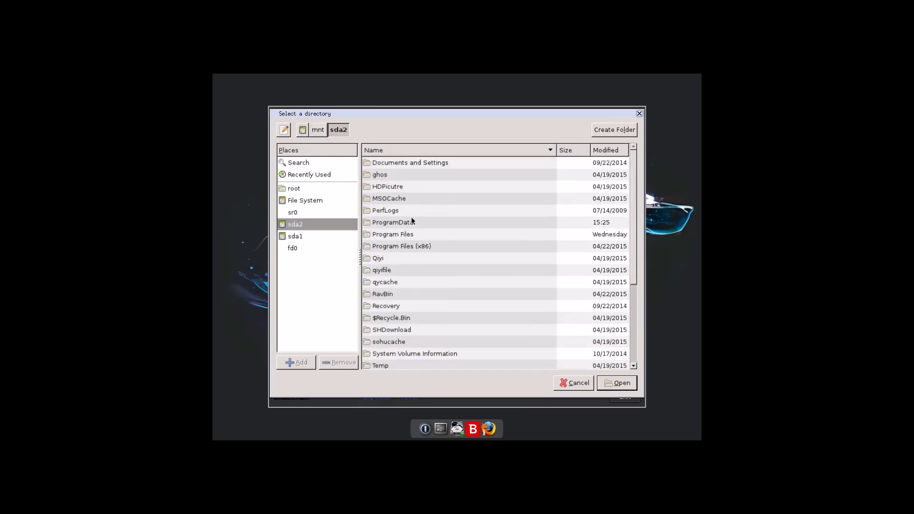
scroll(396, 227, down, 2)
scroll(395, 228, up, 2)
click(322, 132)
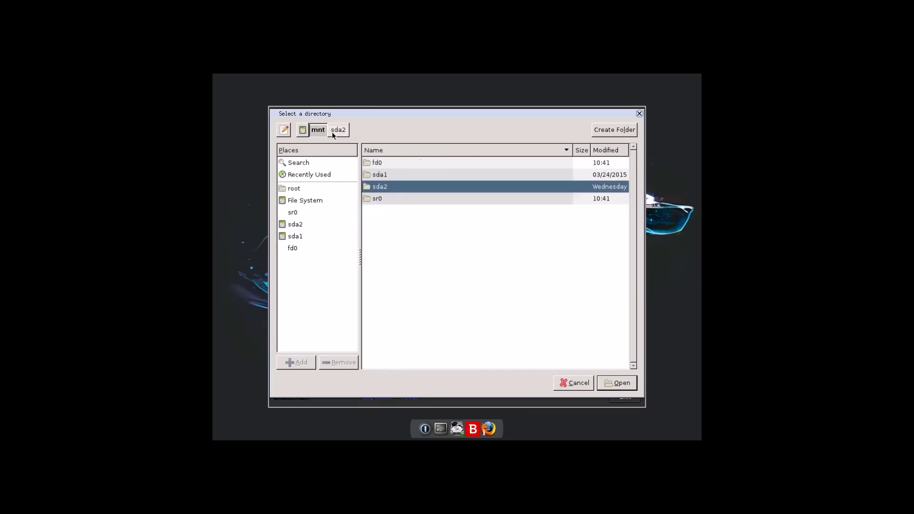
Step: Examine the contents of the sda1, fd0 and sr0 directories one after another
double_click(398, 180)
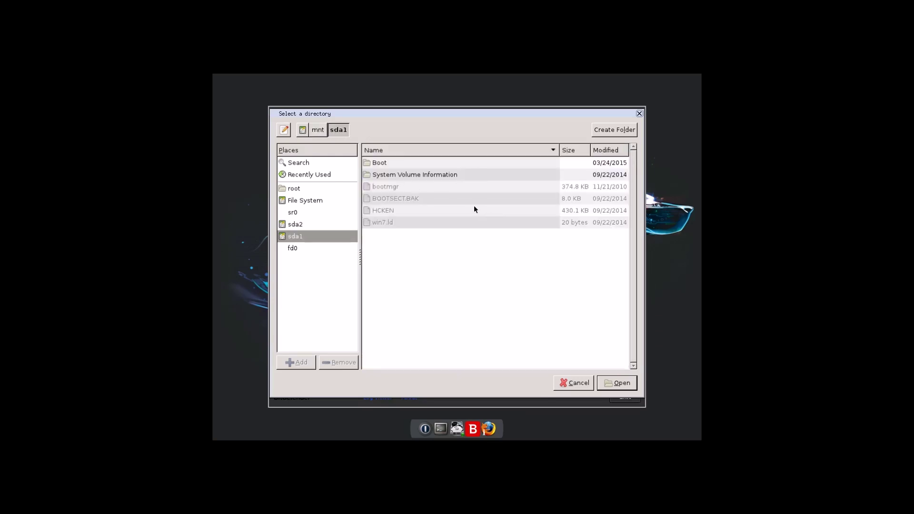
click(319, 132)
click(381, 165)
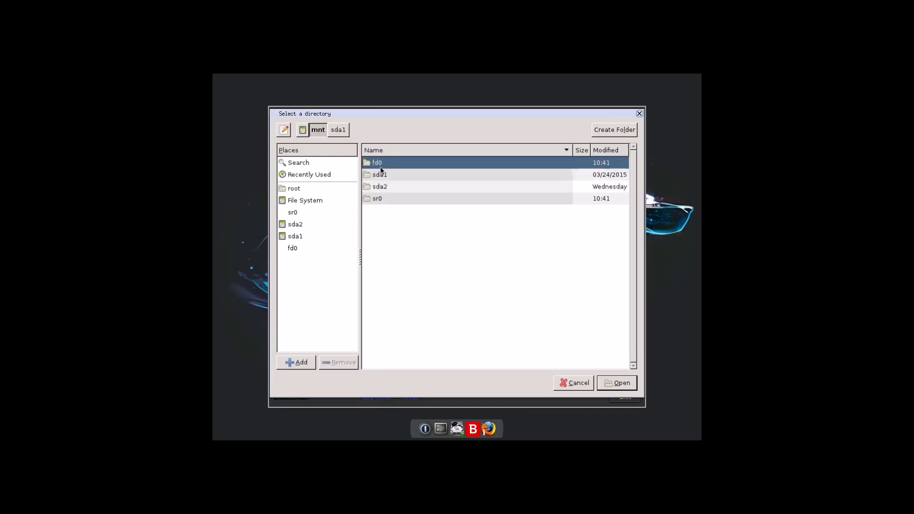
double_click(381, 166)
click(318, 131)
double_click(397, 202)
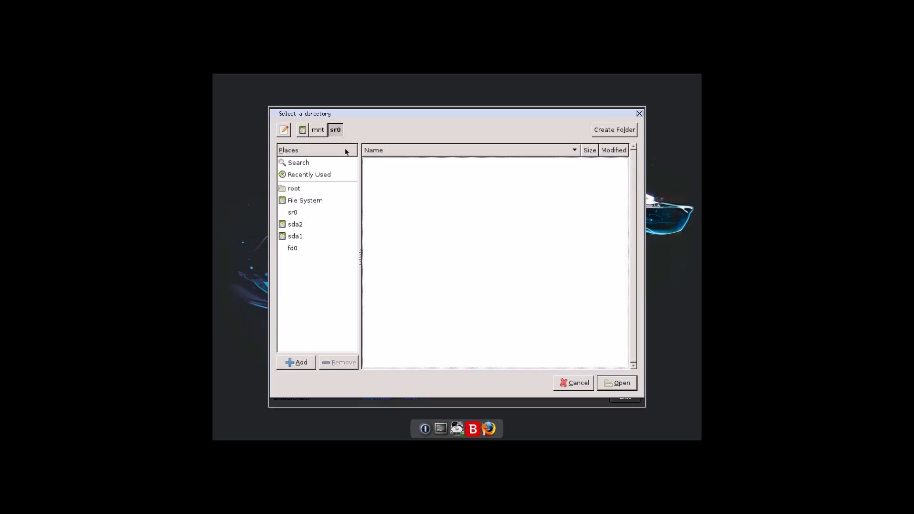
click(318, 131)
Step: Choose the sda2 directory under mnt as the scan target and run the antivirus scan on it
double_click(412, 187)
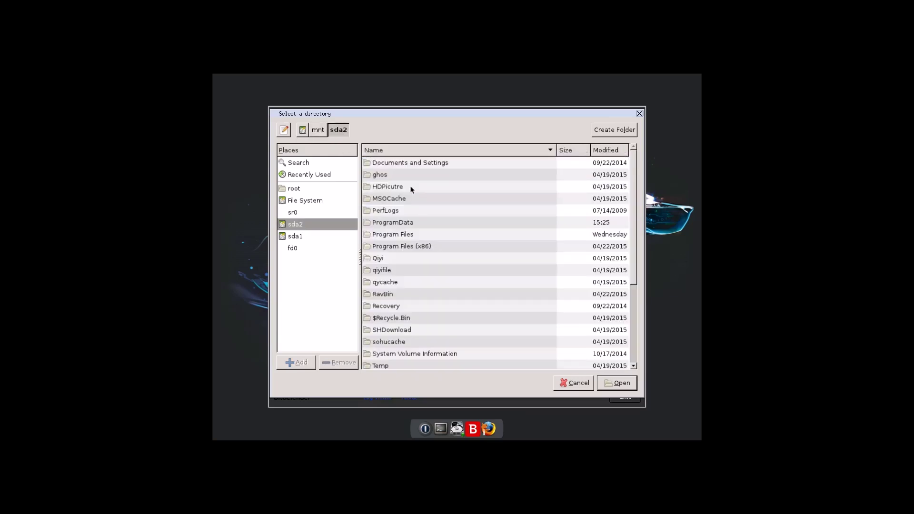
scroll(479, 263, down, 4)
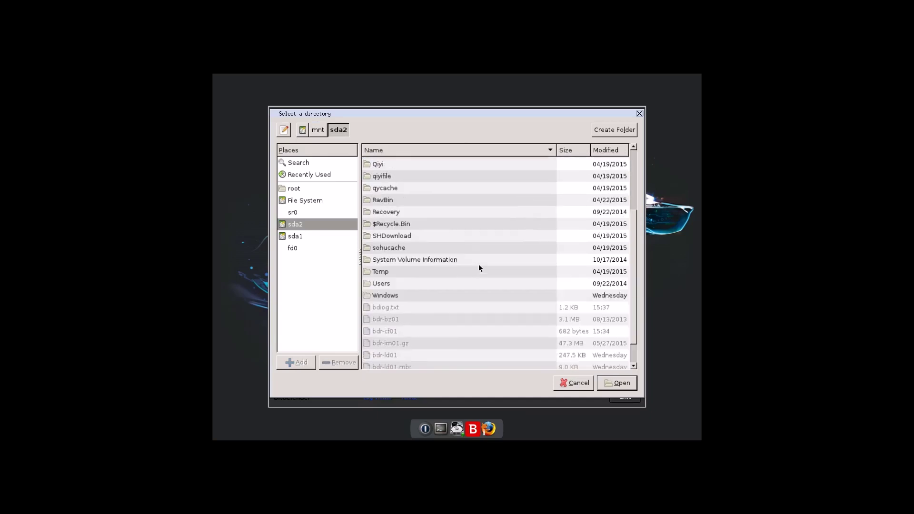
scroll(479, 264, up, 4)
scroll(481, 267, down, 5)
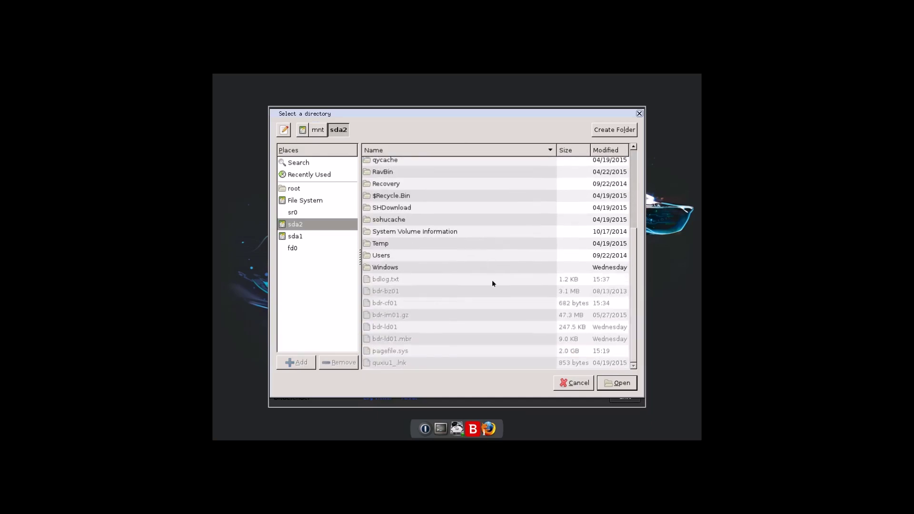
click(619, 384)
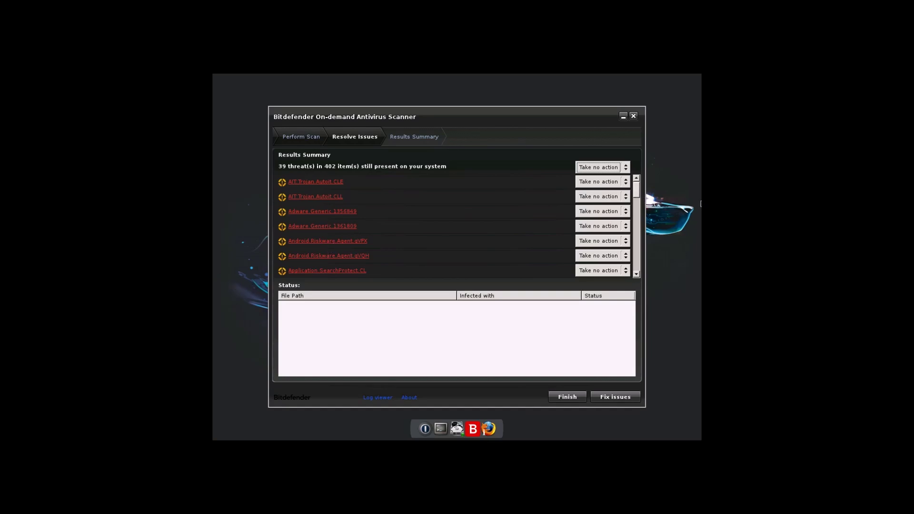
Step: Examine the whole list of detected threats and the infected files listed for Worm.Autorun.VDX
drag(638, 192, 639, 268)
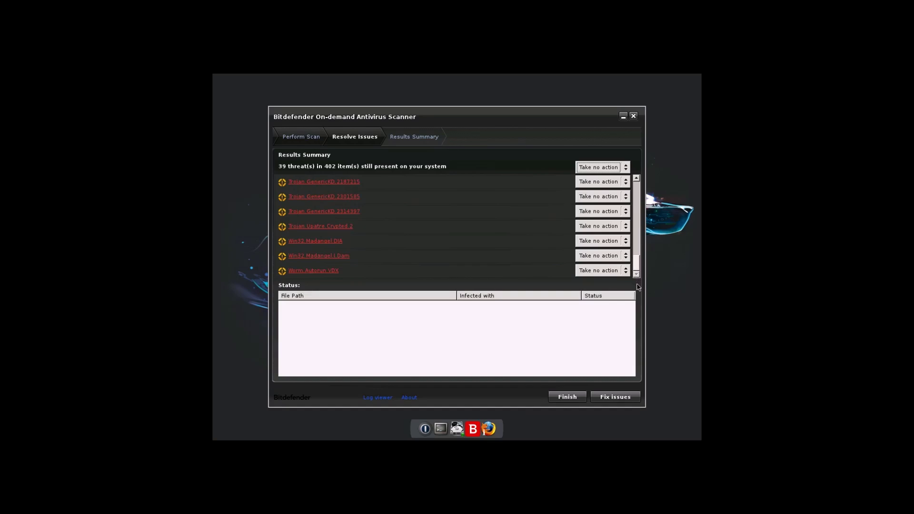
click(319, 271)
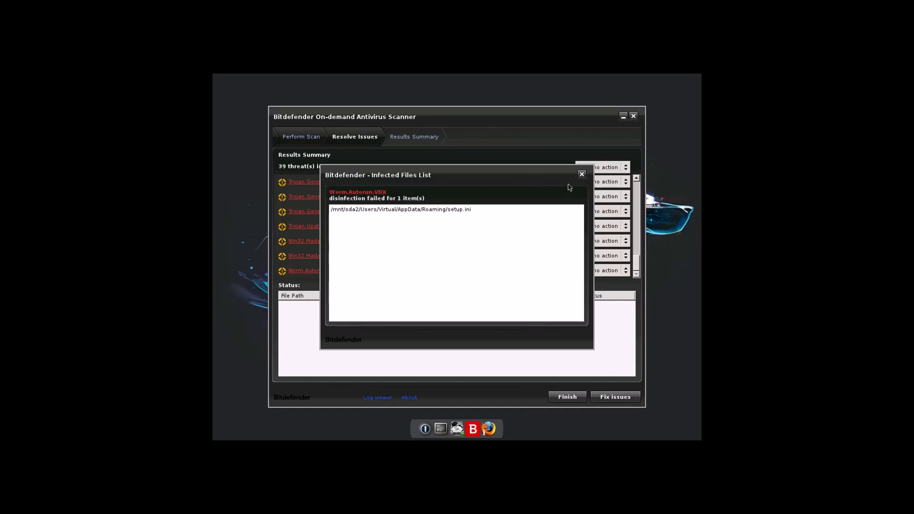
click(582, 174)
drag(637, 268, 645, 195)
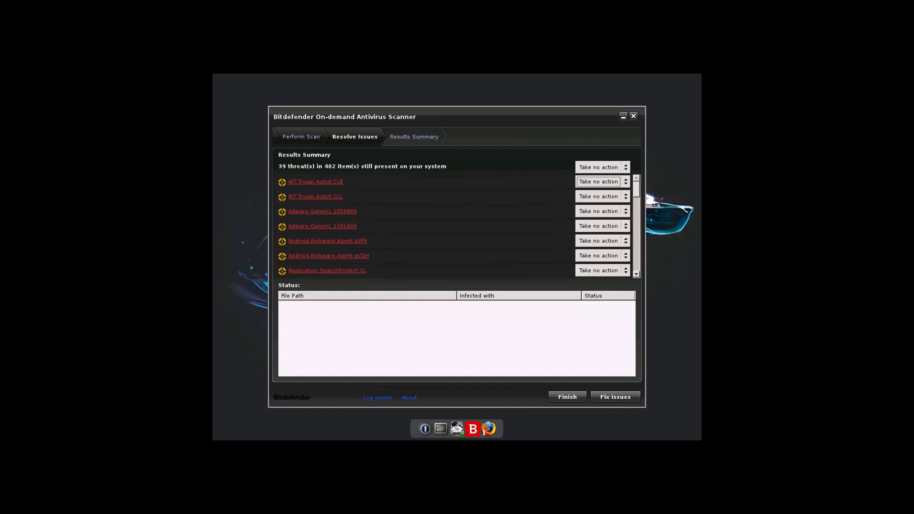
Step: Set the action for all detected threats to Delete, fix the issues and close the progress window
mouse_move(638, 186)
mouse_down()
mouse_move(628, 252)
mouse_move(629, 181)
mouse_up()
click(626, 167)
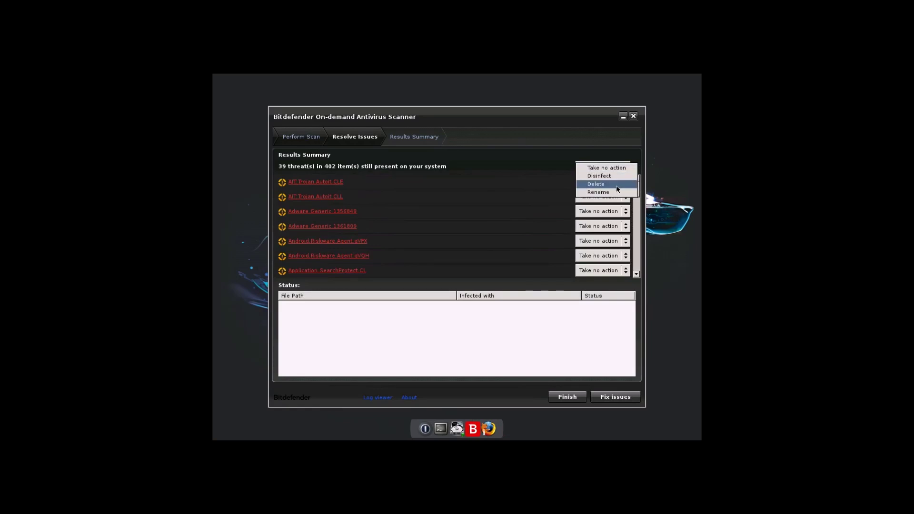
click(598, 157)
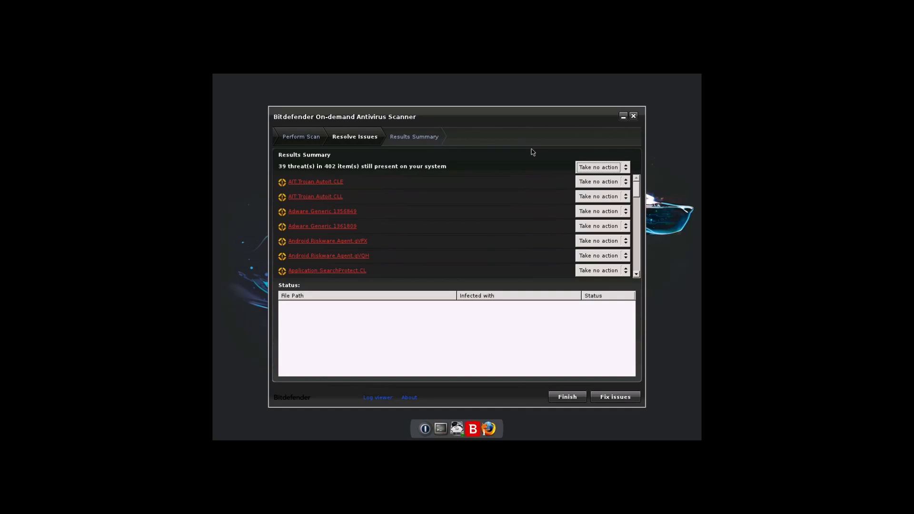
click(589, 166)
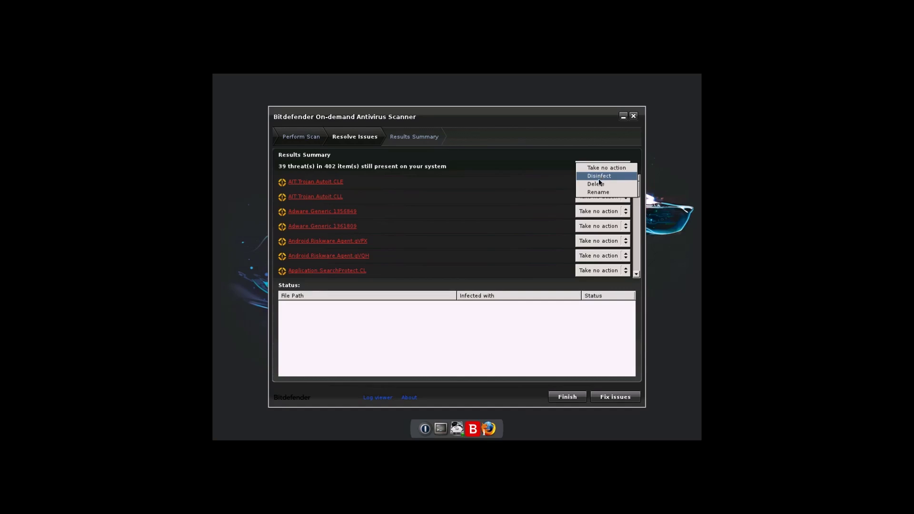
click(596, 184)
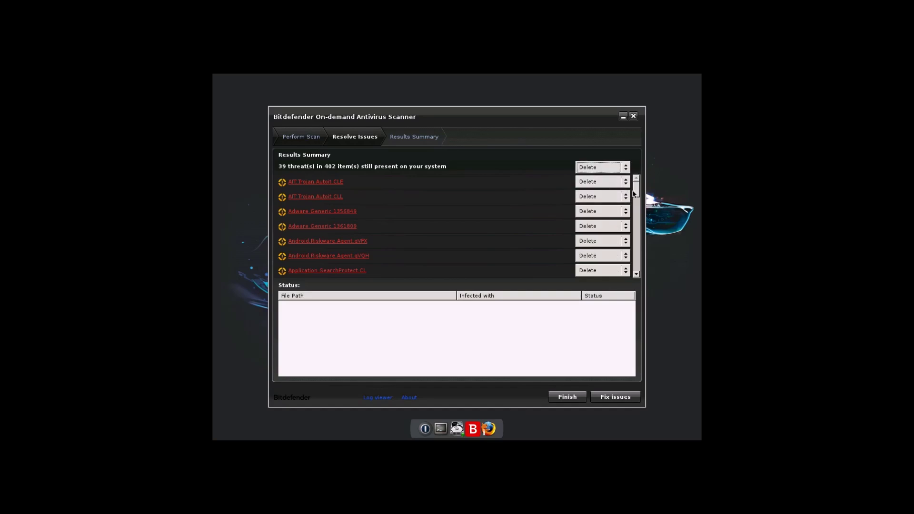
drag(636, 186, 628, 167)
click(619, 399)
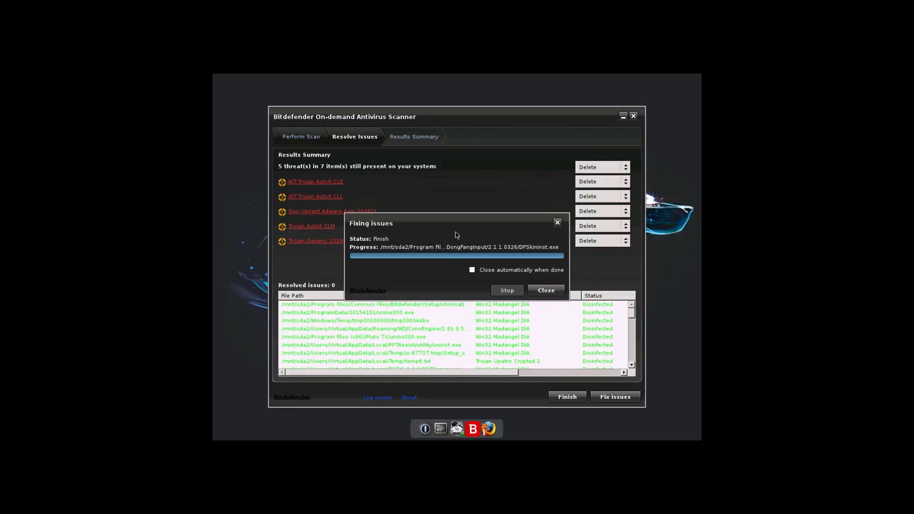
click(546, 291)
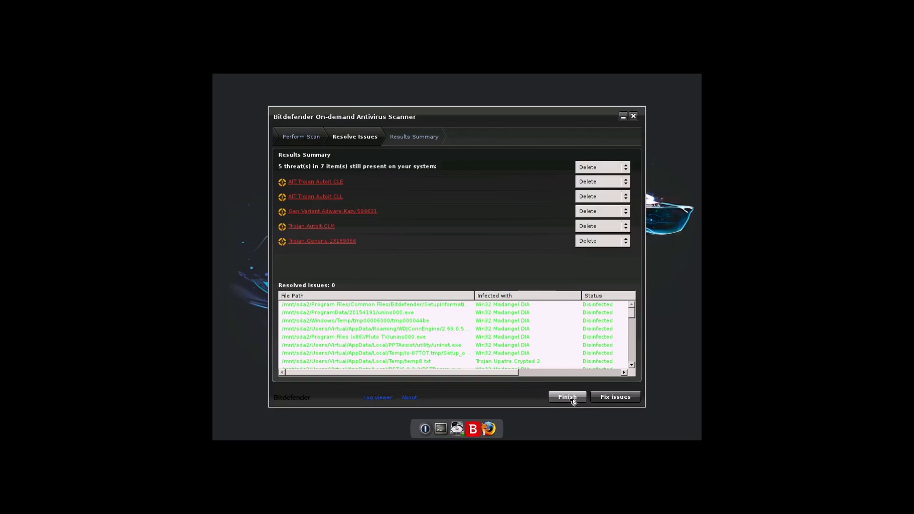
Step: Review the list of processed files and their statuses, finish the scan and exit the antivirus scanner
drag(631, 317, 630, 333)
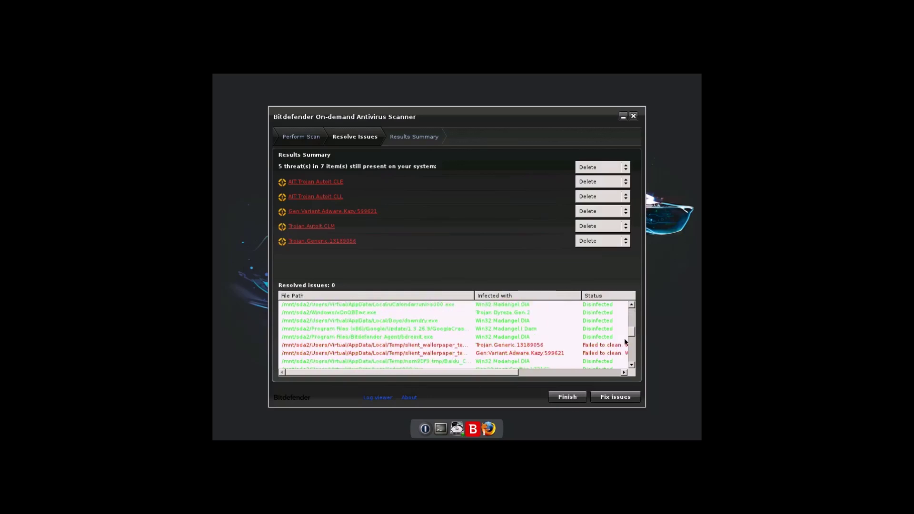
drag(436, 377, 396, 371)
drag(632, 332, 641, 295)
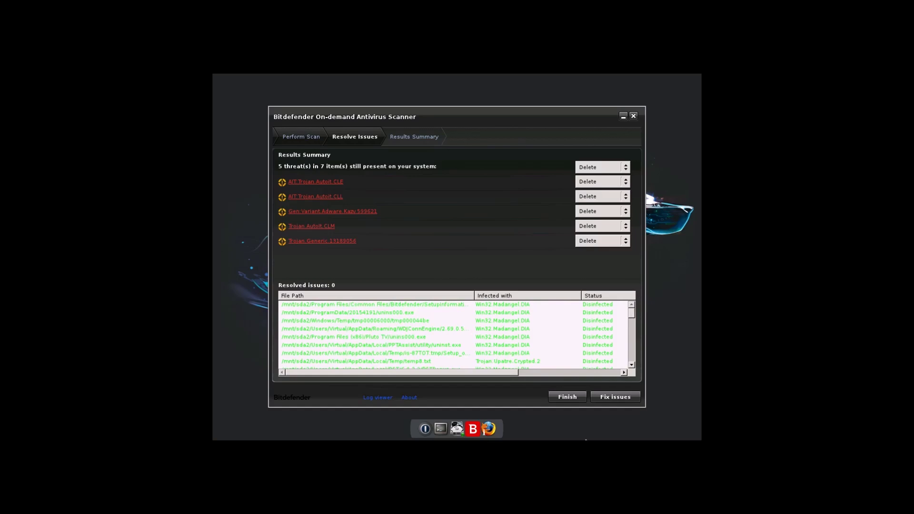
click(556, 400)
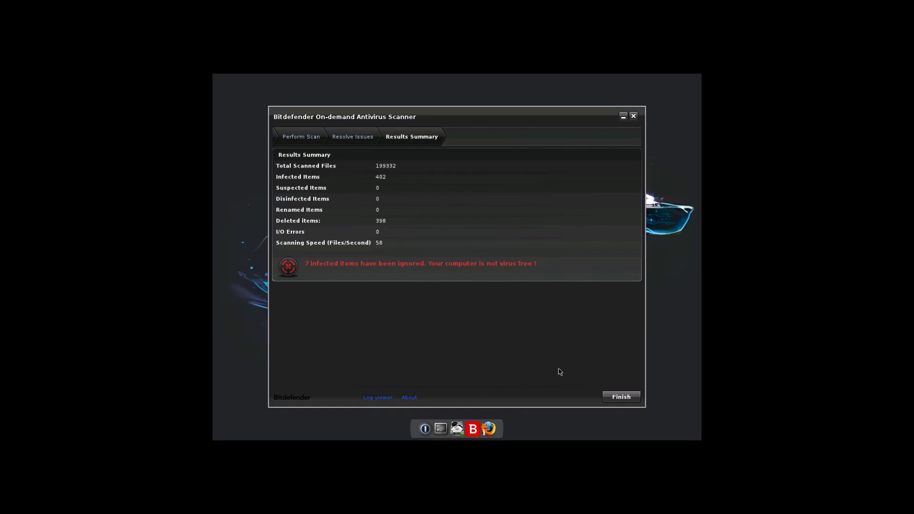
click(613, 399)
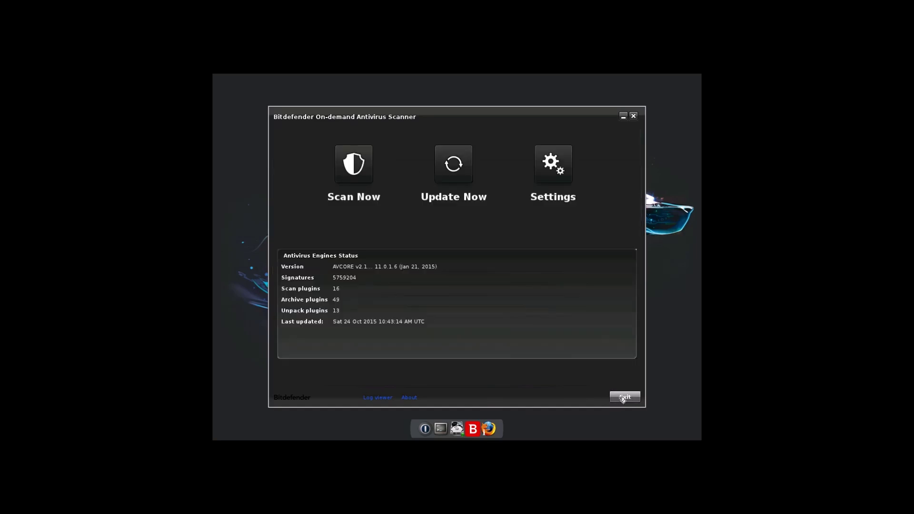
click(622, 398)
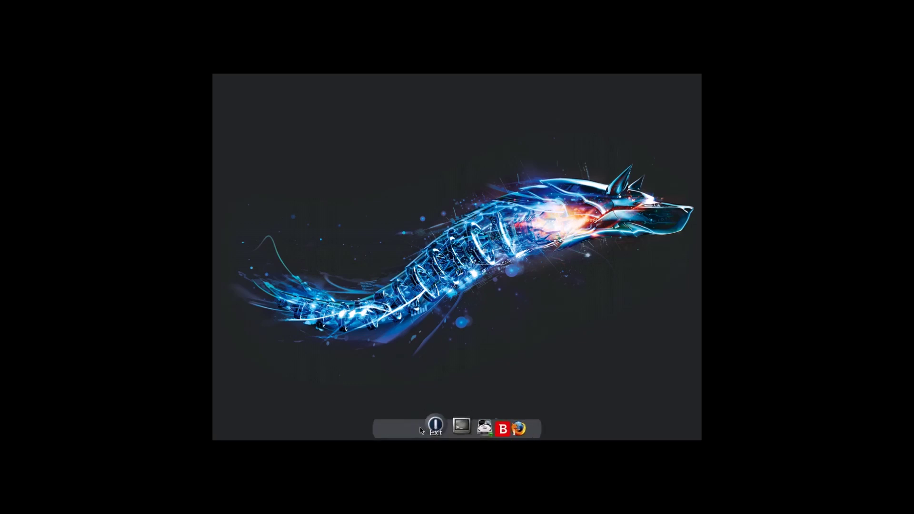
Step: Reboot the machine out of rescue mode with the Reboot exit option
click(424, 429)
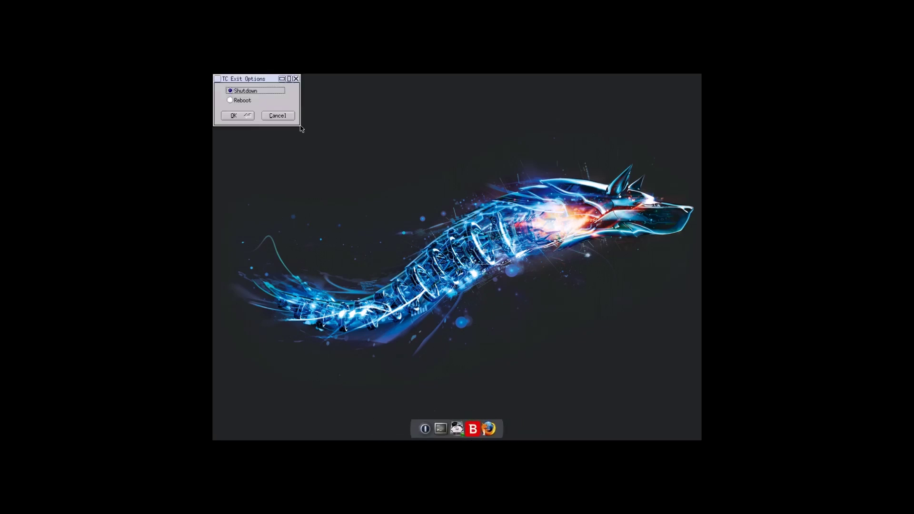
click(247, 101)
click(235, 116)
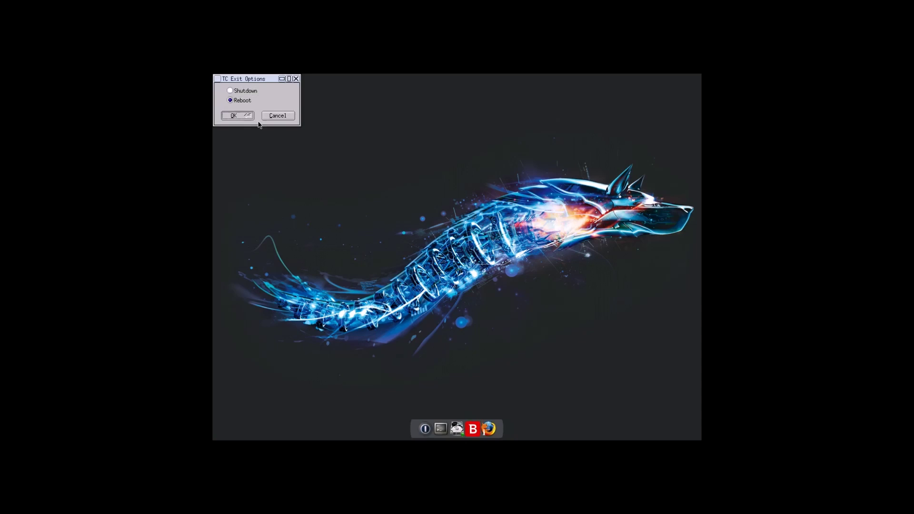
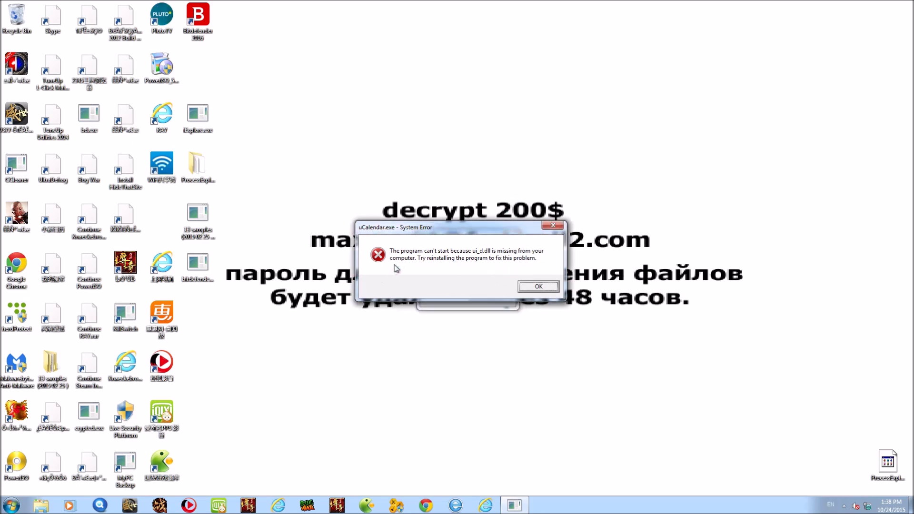
Step: Dismiss the uCalendar.exe system error and the other error dialogs that pop up at Windows startup
click(523, 286)
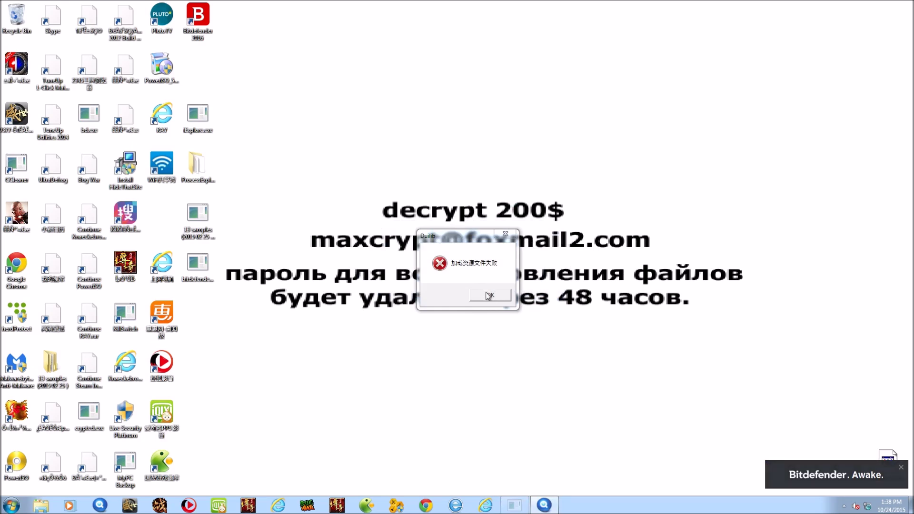
click(490, 296)
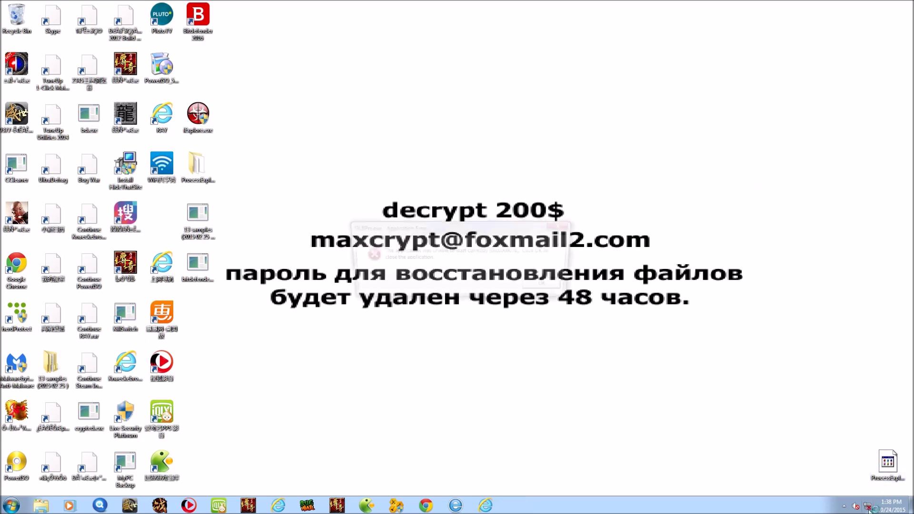
click(555, 288)
Step: Reconnect the virtual machine's network adapter in its hardware settings
mouse_move(296, 3)
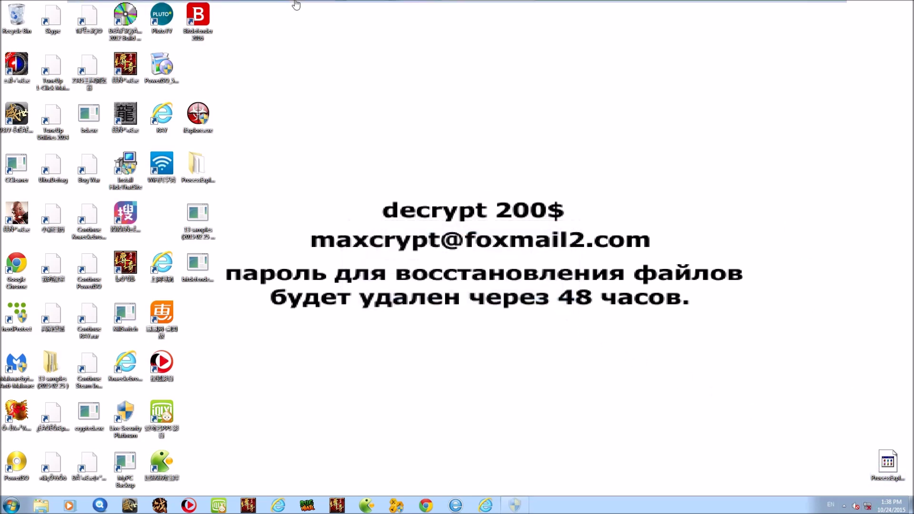
click(155, 5)
click(184, 125)
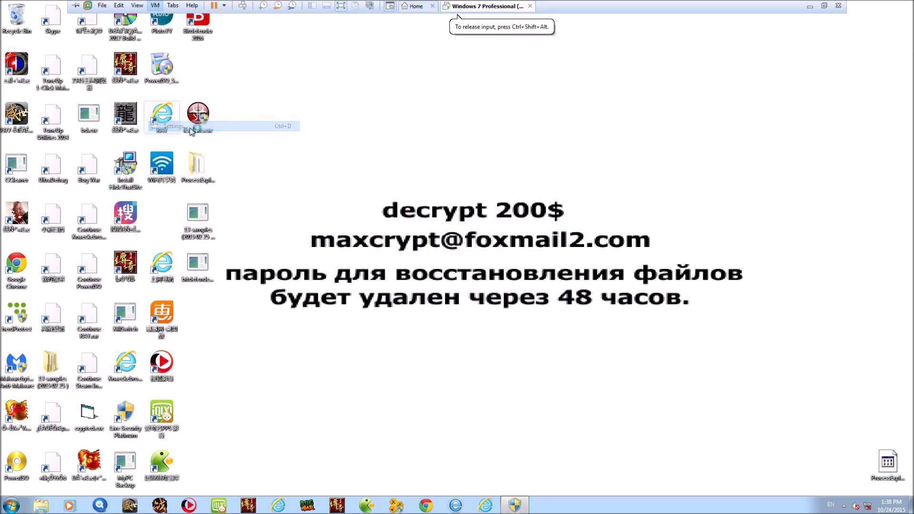
click(341, 133)
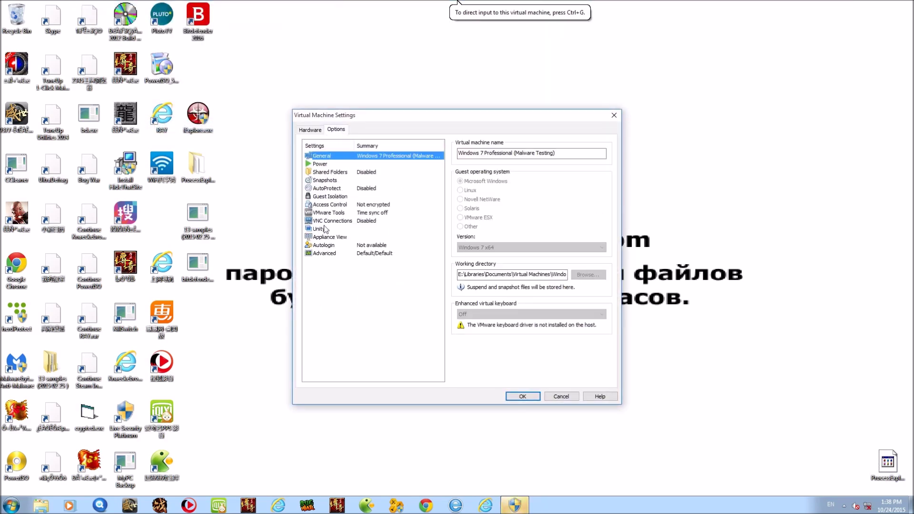
click(314, 131)
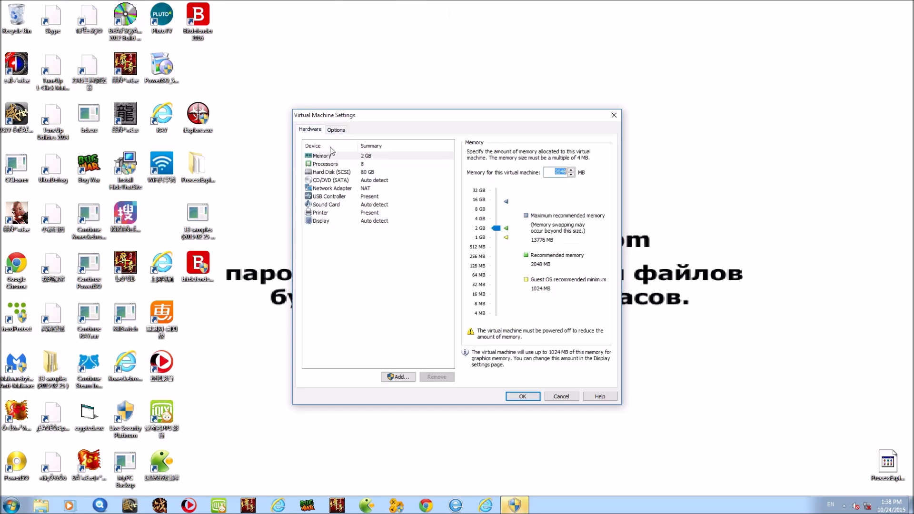
click(317, 189)
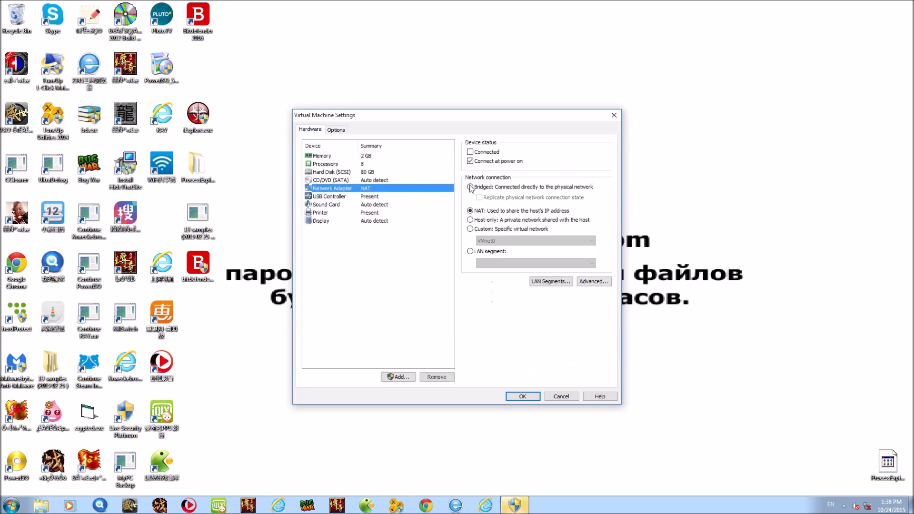
click(524, 397)
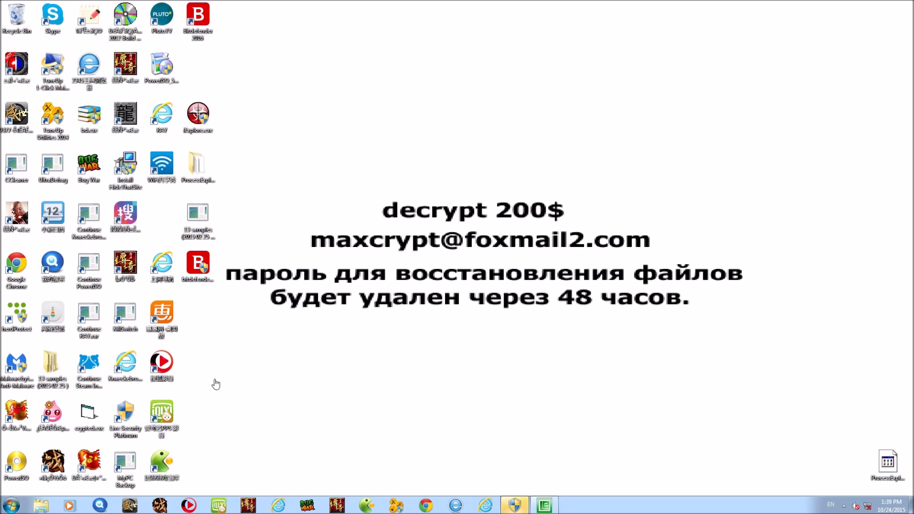
Step: Close the haoda123.com browser and node-webkit windows, and dismiss the permission prompts and the disinfection notification
click(243, 174)
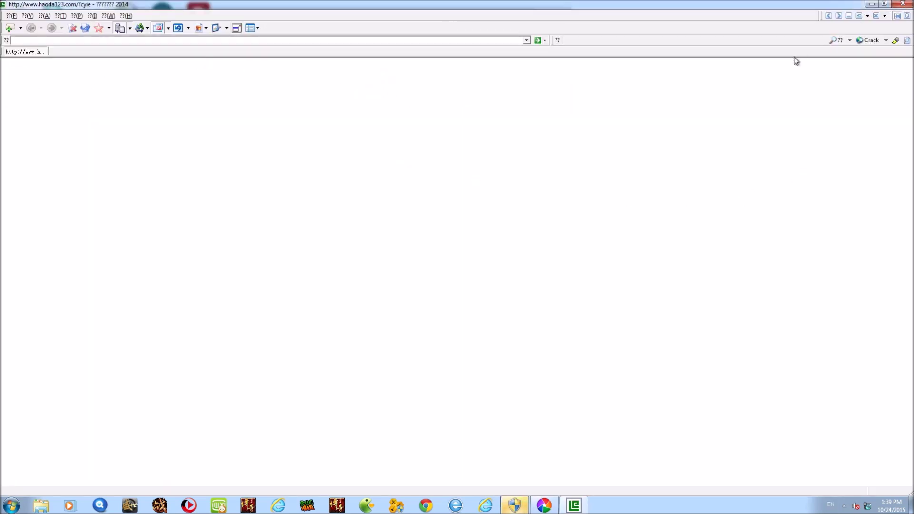
click(900, 4)
click(555, 12)
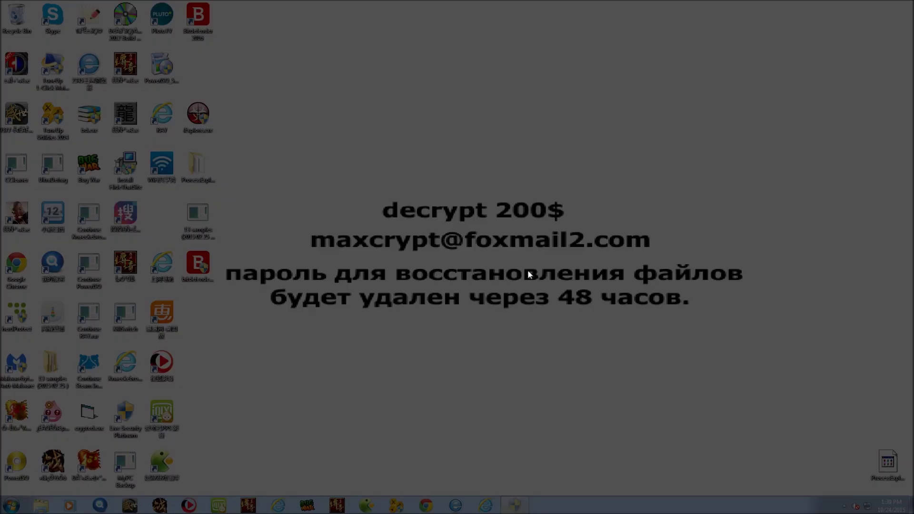
click(504, 267)
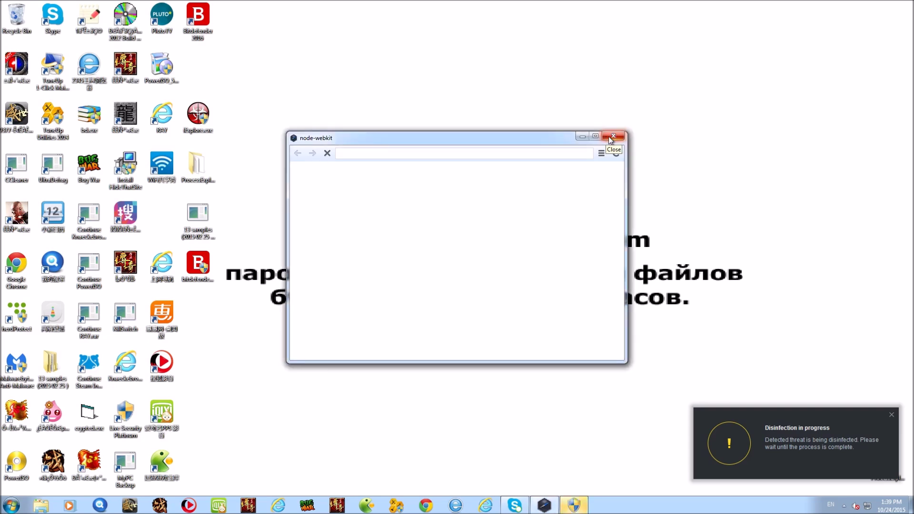
click(612, 137)
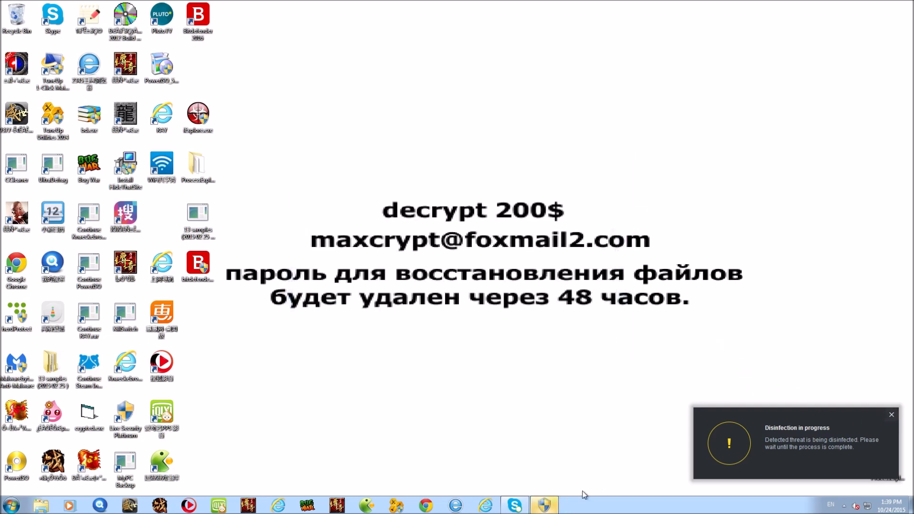
click(547, 507)
click(890, 415)
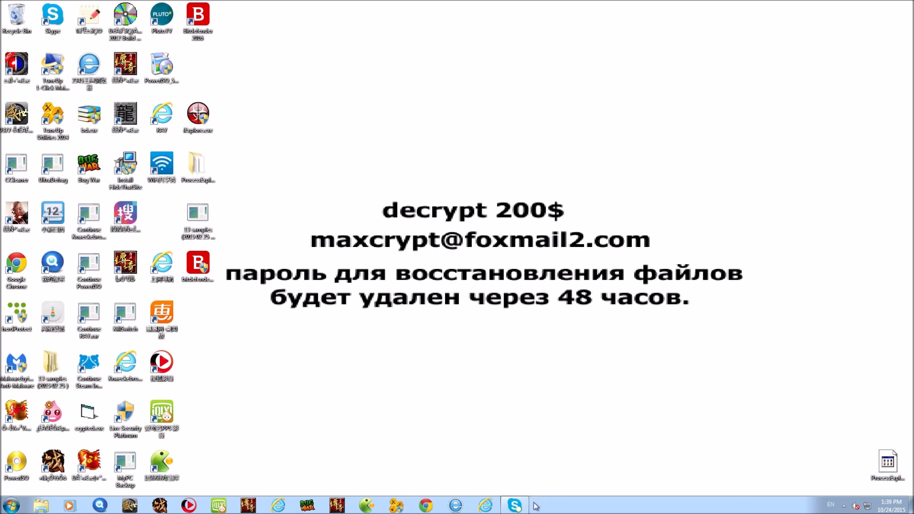
Step: Quit Skype, closing the Password Manager notification and the browser's session restore message on the way
right_click(509, 506)
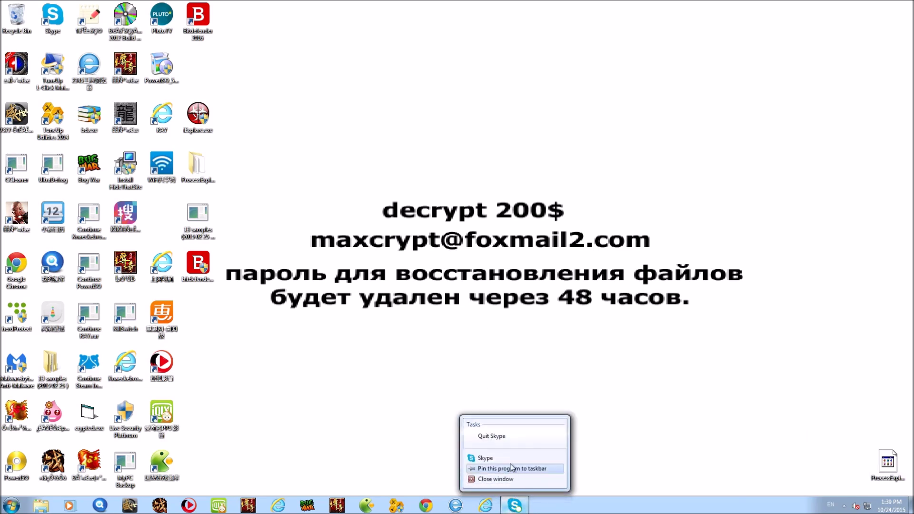
click(504, 437)
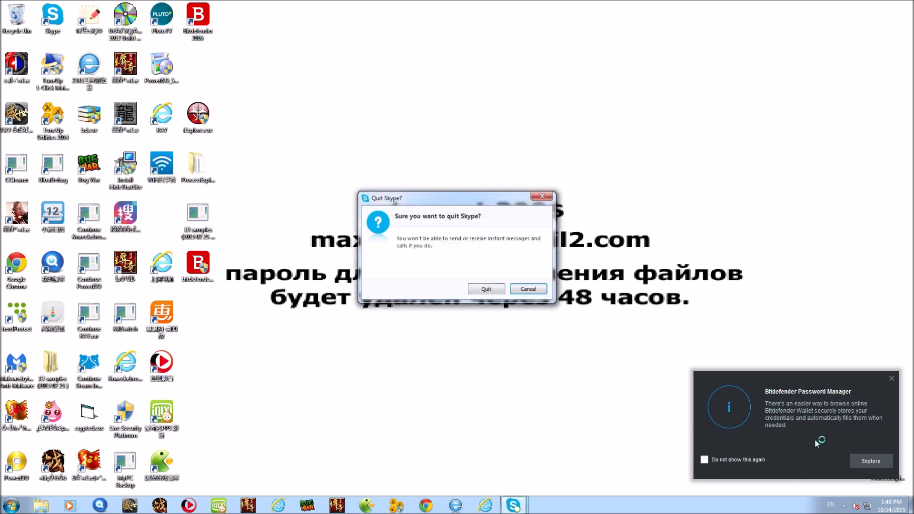
click(892, 380)
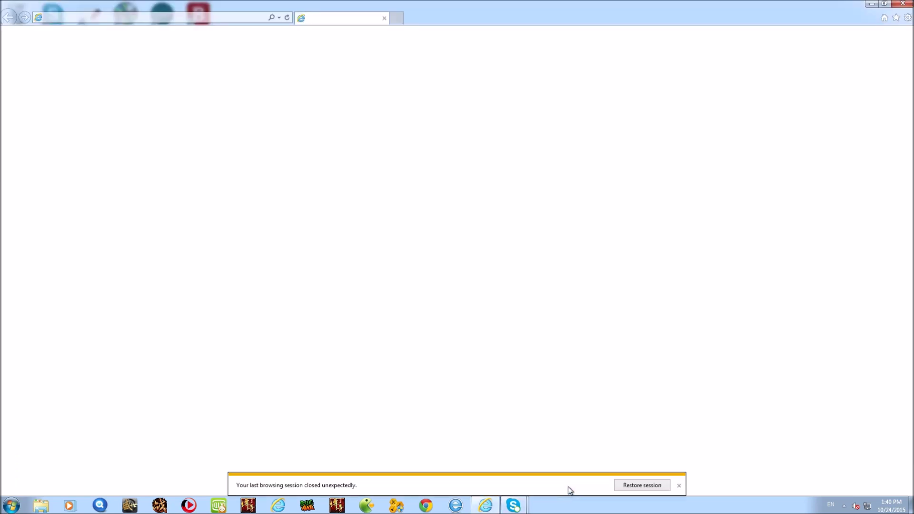
click(678, 485)
right_click(515, 505)
click(492, 438)
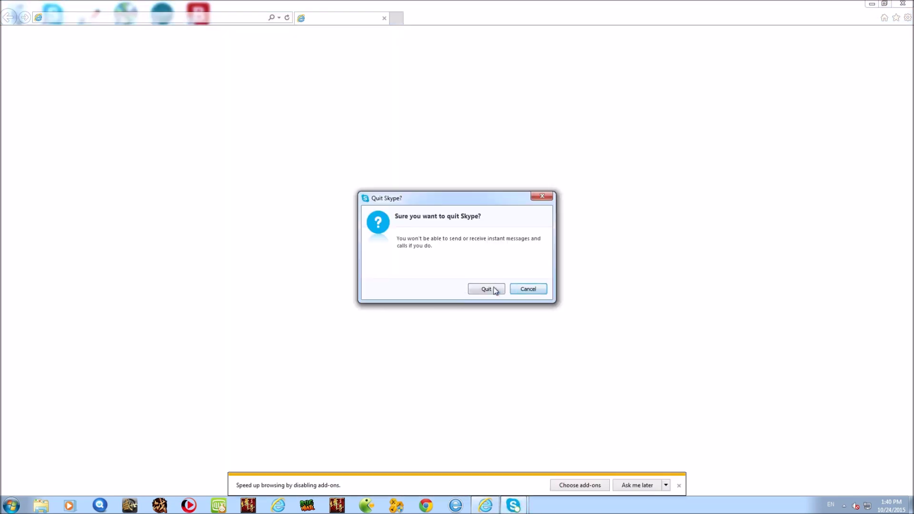
click(497, 289)
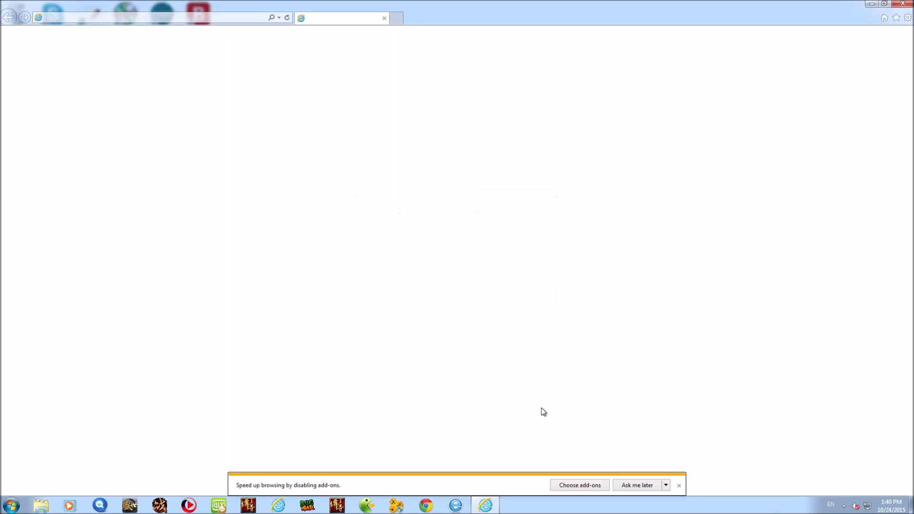
Step: Dismiss the add-ons message and open the HitmanPro page on surfright.nl in Internet Explorer
click(679, 486)
click(109, 18)
text(hitman)
key(Down)
key(Return)
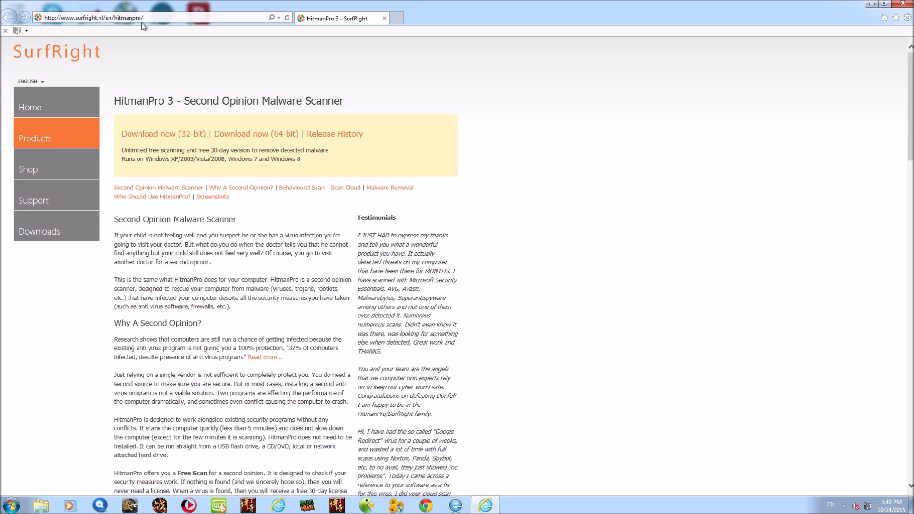
Step: Start the 64-bit HitmanPro download and cancel it at the run-or-save prompt
click(230, 137)
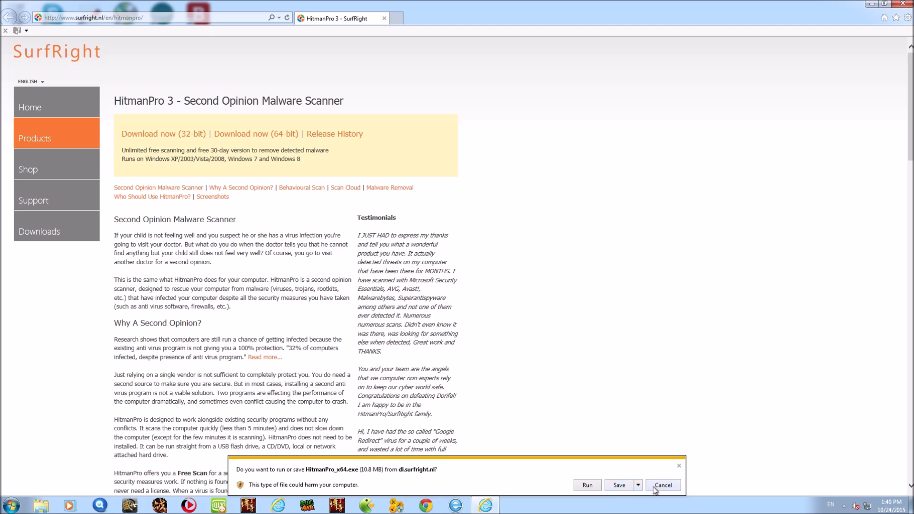
click(662, 485)
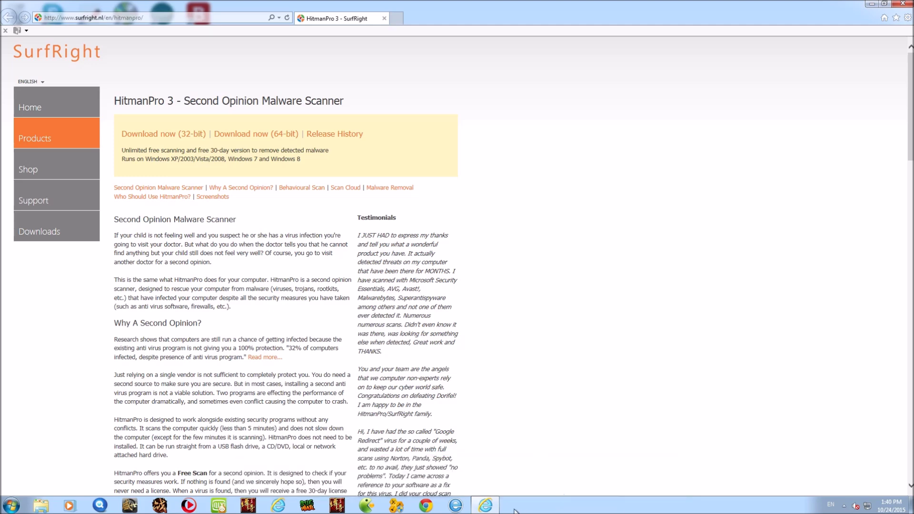
Step: Close the HitmanPro web page and reset the Windows 7 virtual machine through VMware's power options
click(903, 3)
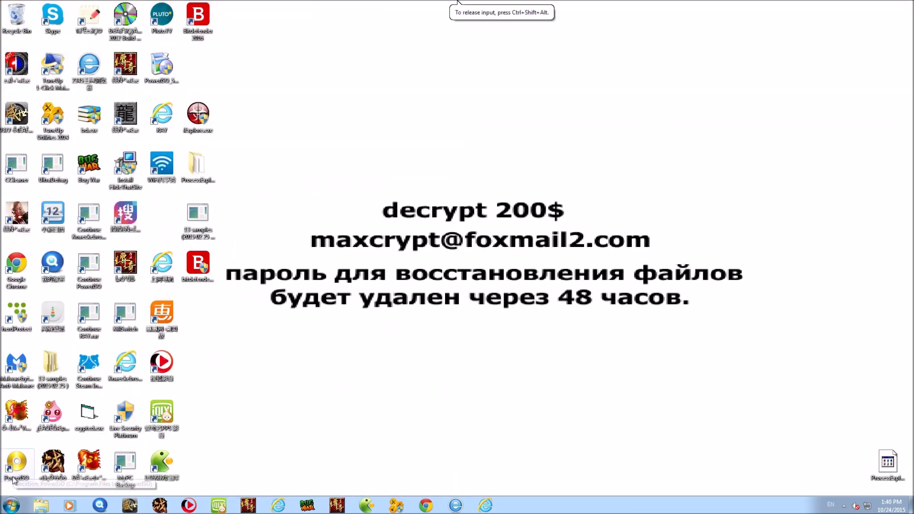
click(9, 505)
click(234, 430)
mouse_move(319, 3)
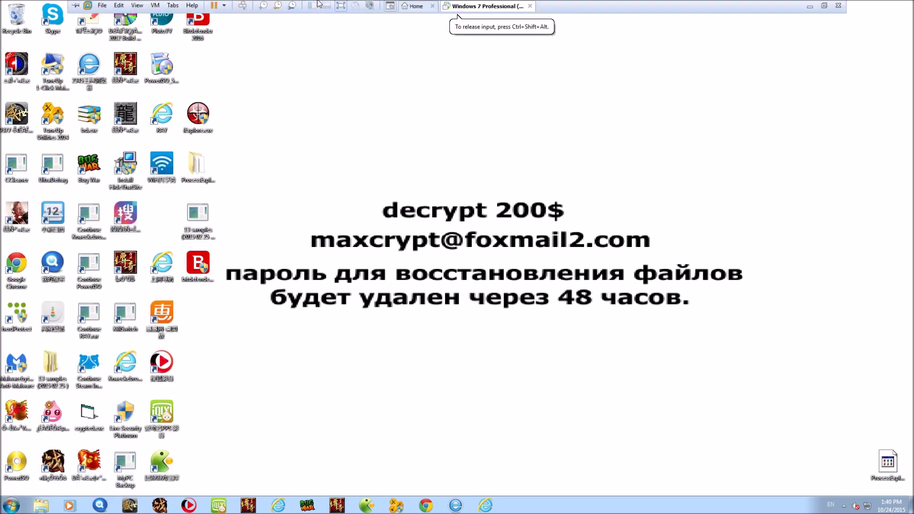
click(156, 5)
mouse_move(172, 18)
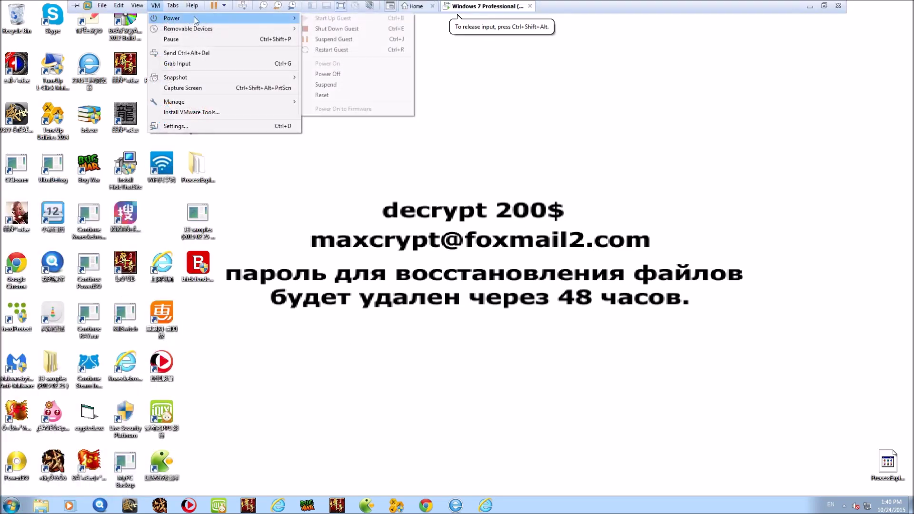
click(333, 96)
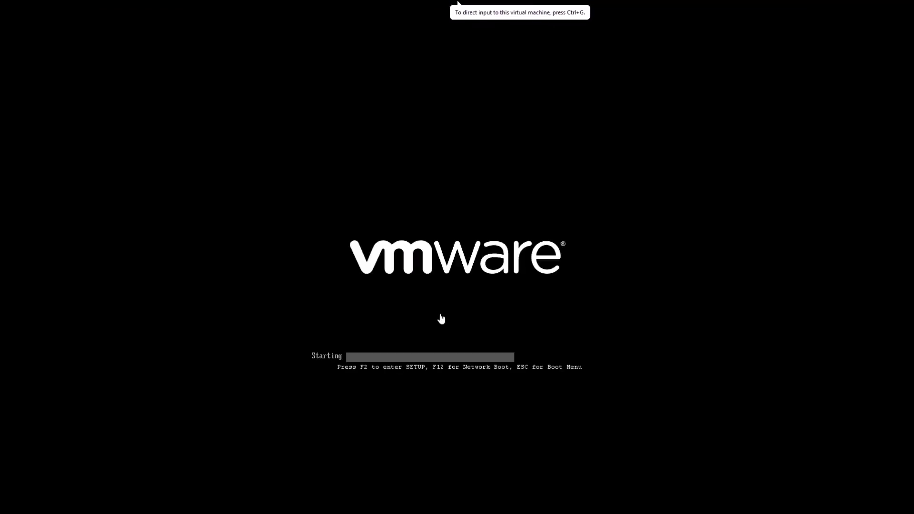
Step: Open the Advanced Boot Options during startup and boot Windows 7 in Safe Mode with Networking
click(441, 319)
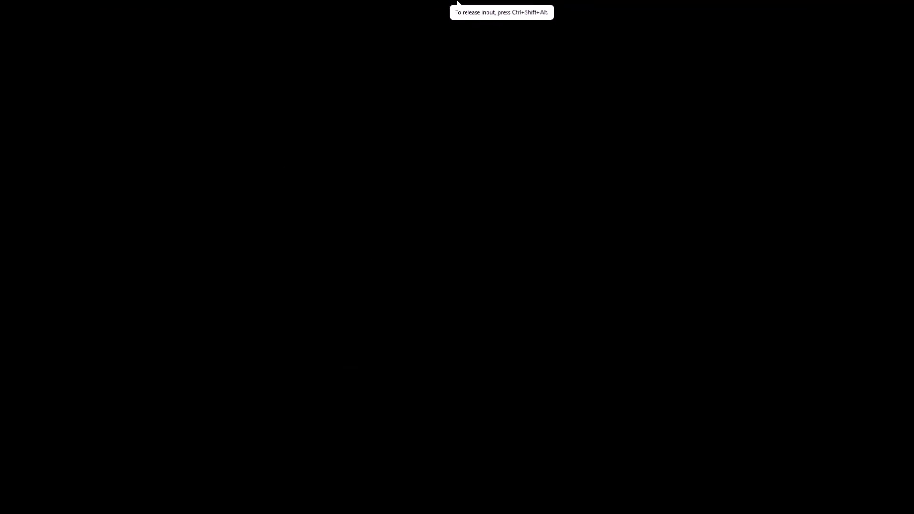
key(F8)
key(Down)
key(Down)
key(Down)
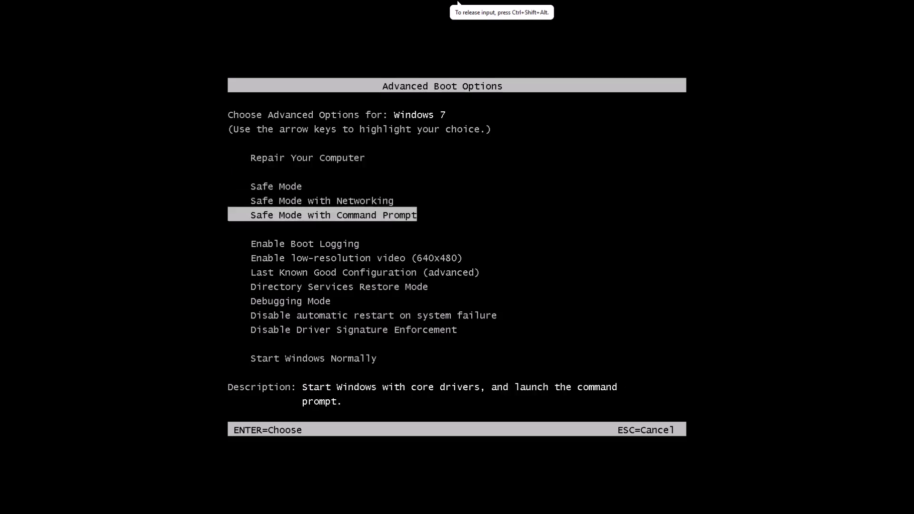
key(Up)
key(Return)
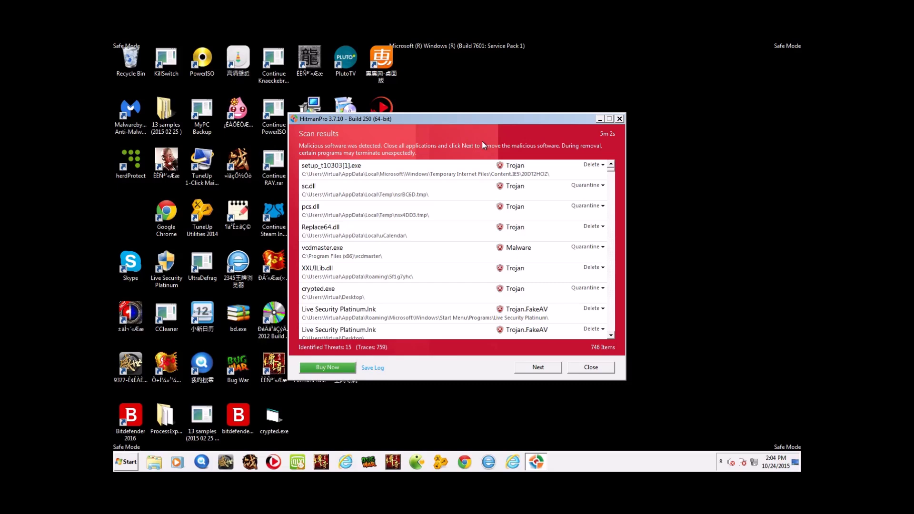
Step: Check the engine detection names of the first six HitmanPro scan results, from setup_t10303[1].exe to XXUILib.dll
mouse_move(613, 170)
mouse_down()
mouse_move(610, 191)
mouse_move(612, 167)
mouse_up()
click(502, 175)
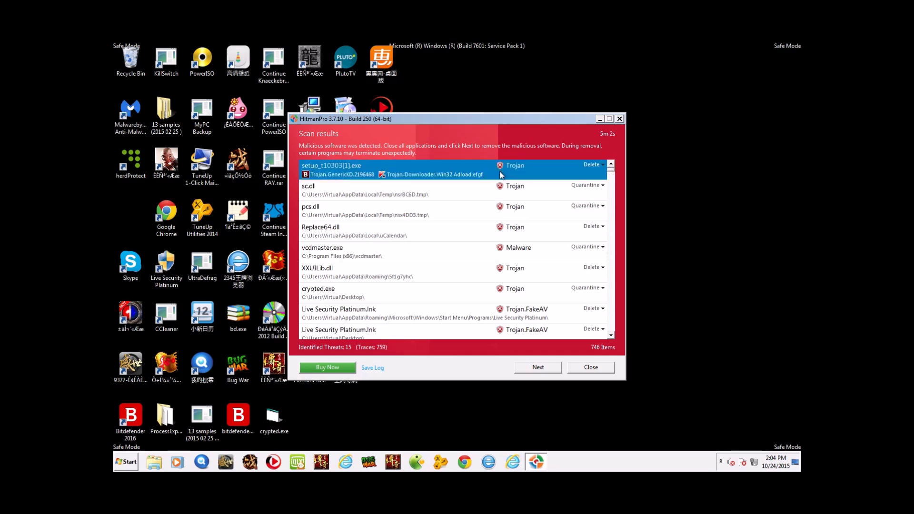
click(341, 189)
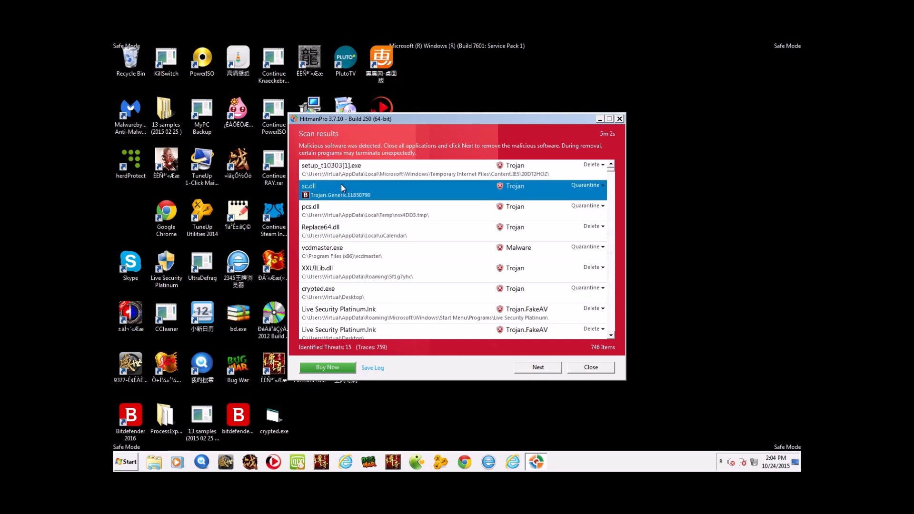
click(346, 207)
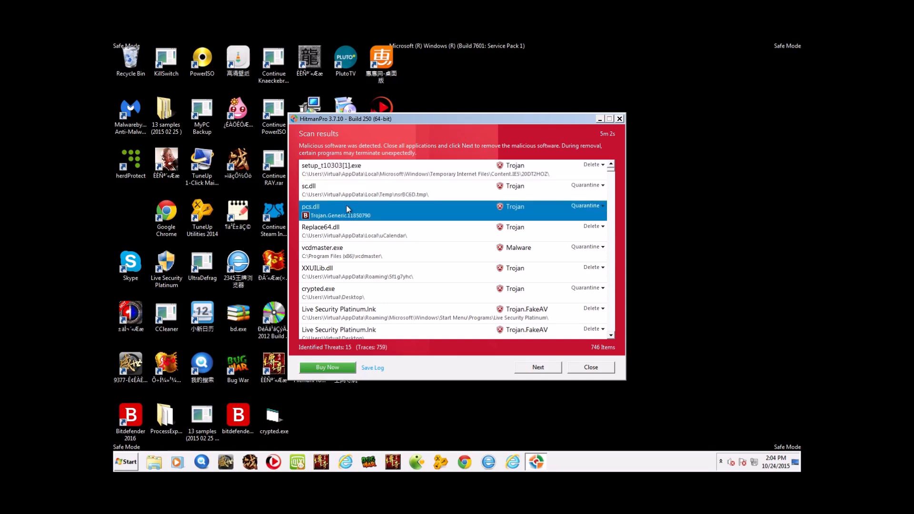
click(325, 224)
click(355, 259)
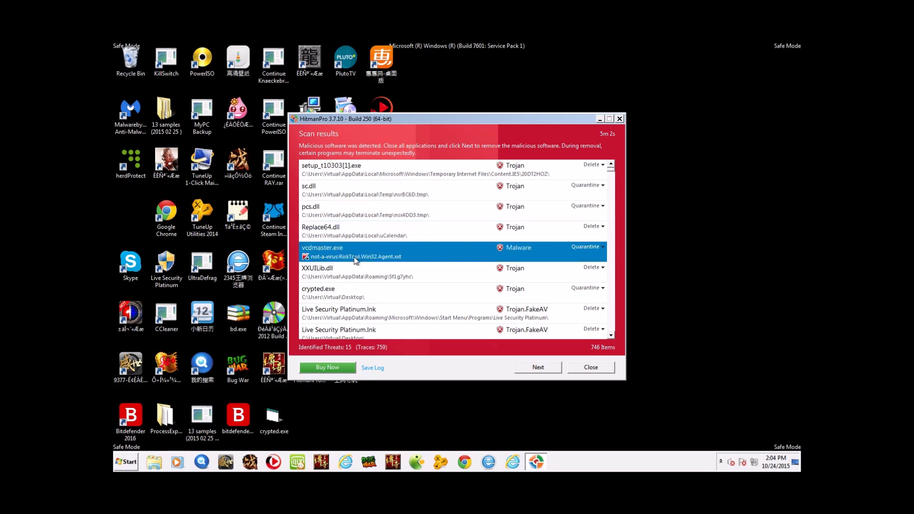
click(351, 273)
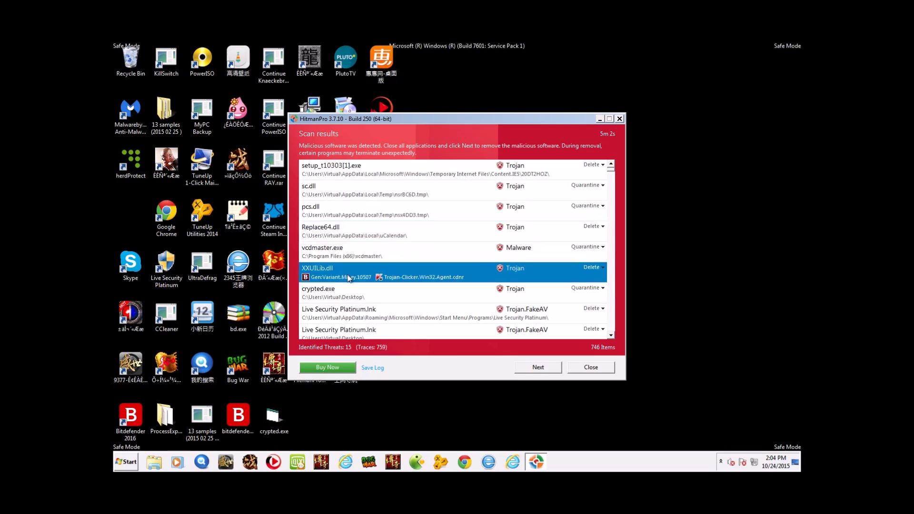
Step: Compare the detection names of the first six threats again and inspect the one for crypted.exe
click(346, 225)
click(344, 213)
click(343, 193)
click(345, 169)
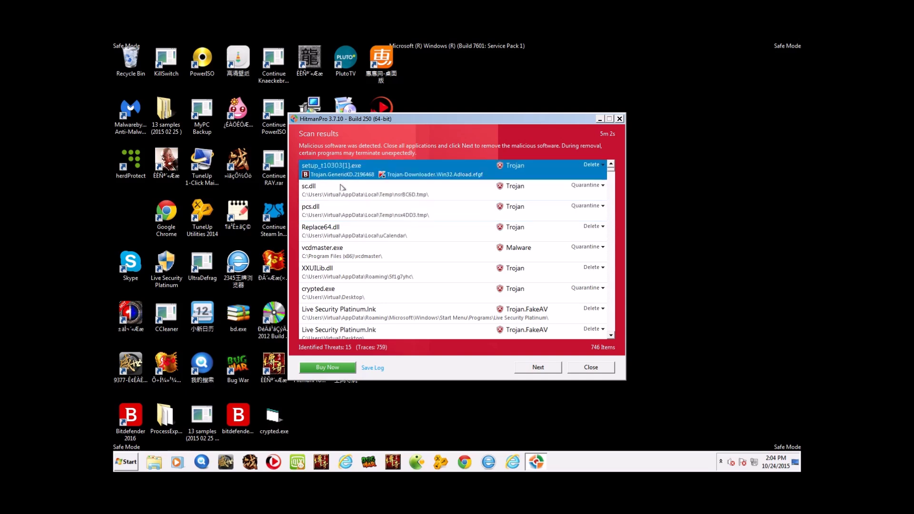
click(340, 276)
click(350, 259)
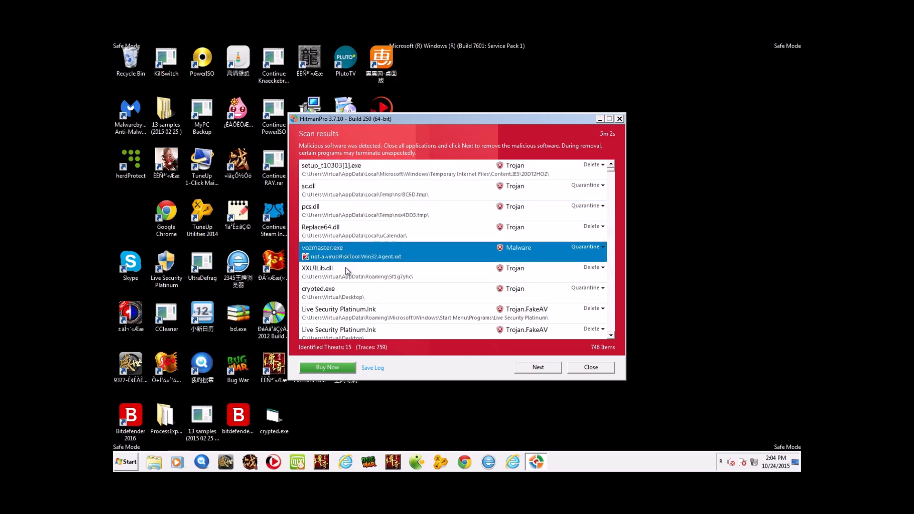
click(345, 272)
scroll(344, 272, down, 1)
scroll(344, 272, down, 1)
scroll(344, 272, up, 2)
click(339, 239)
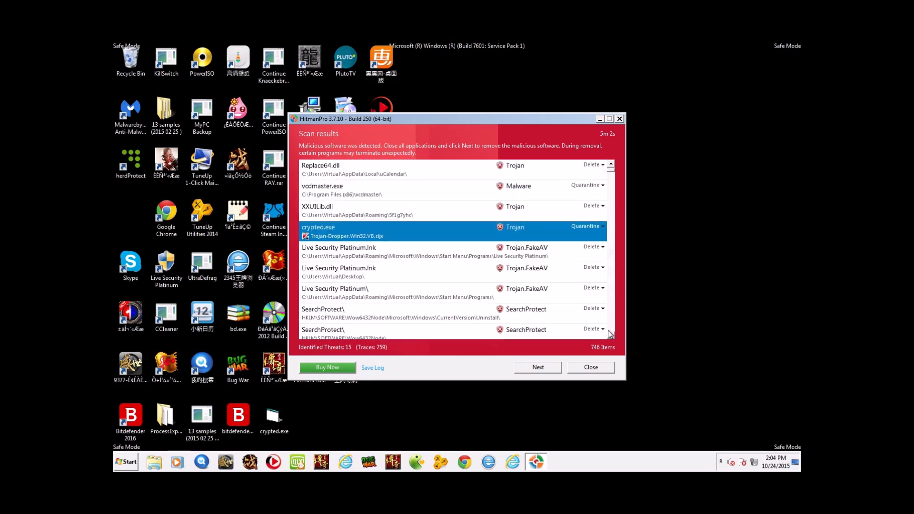
Step: Review the entries below crypted.exe down to the suspicious files and inspect the huihui.exe entry
scroll(572, 290, down, 1)
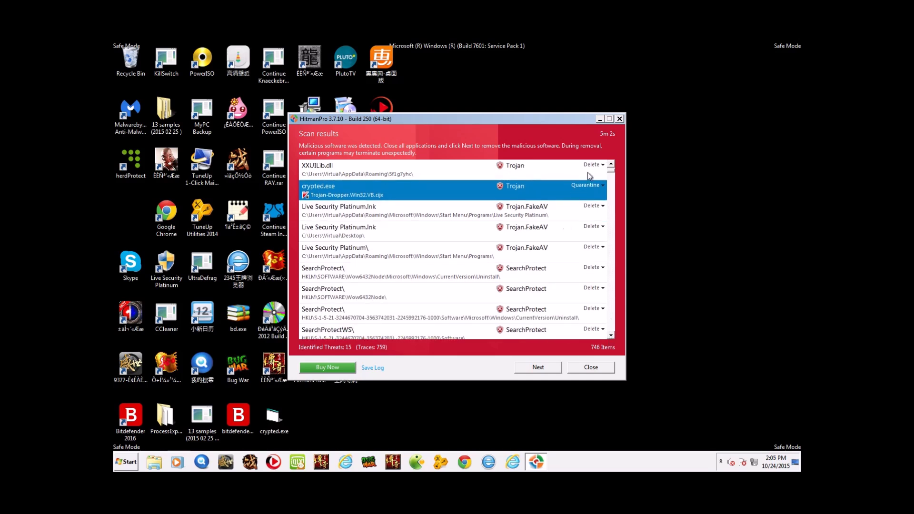
scroll(611, 176, down, 1)
scroll(612, 176, down, 5)
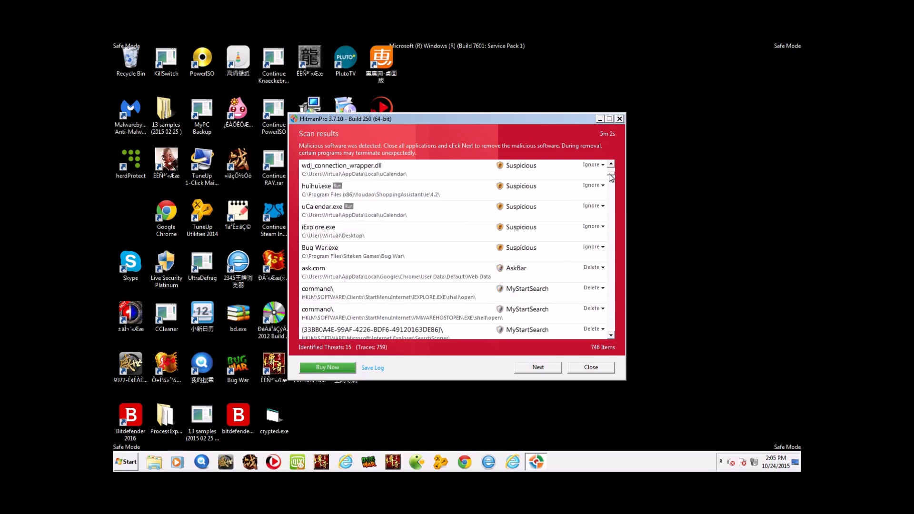
scroll(428, 249, up, 1)
click(393, 253)
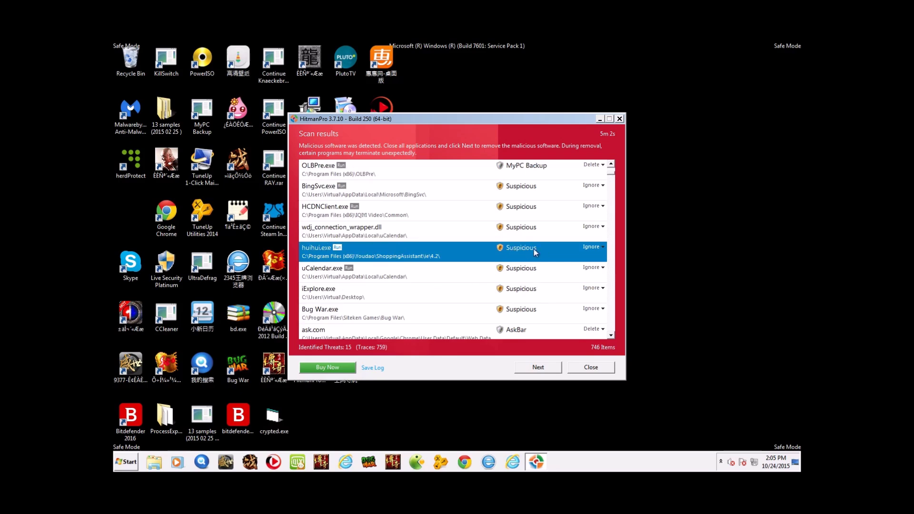
Step: Read through the remaining scan results down to the tracking cookies, and return to the start of the list
scroll(469, 264, down, 10)
scroll(474, 263, down, 10)
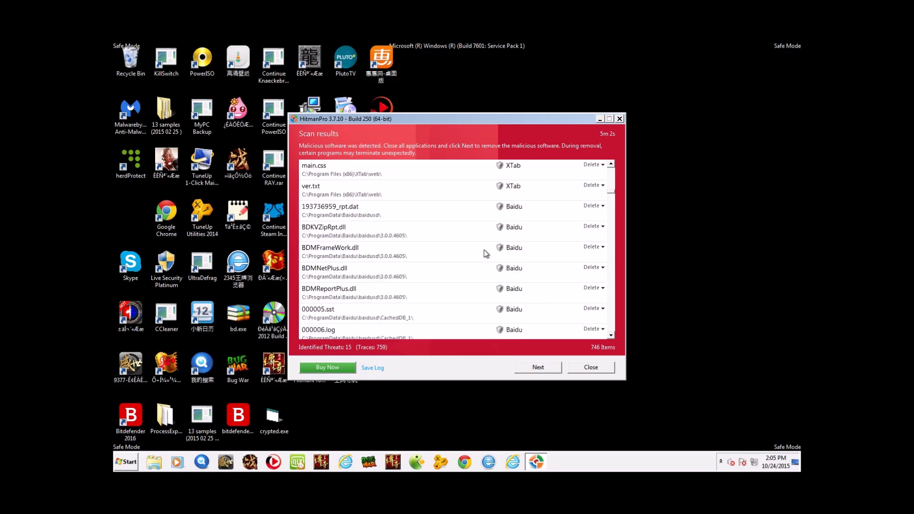
scroll(481, 248, down, 10)
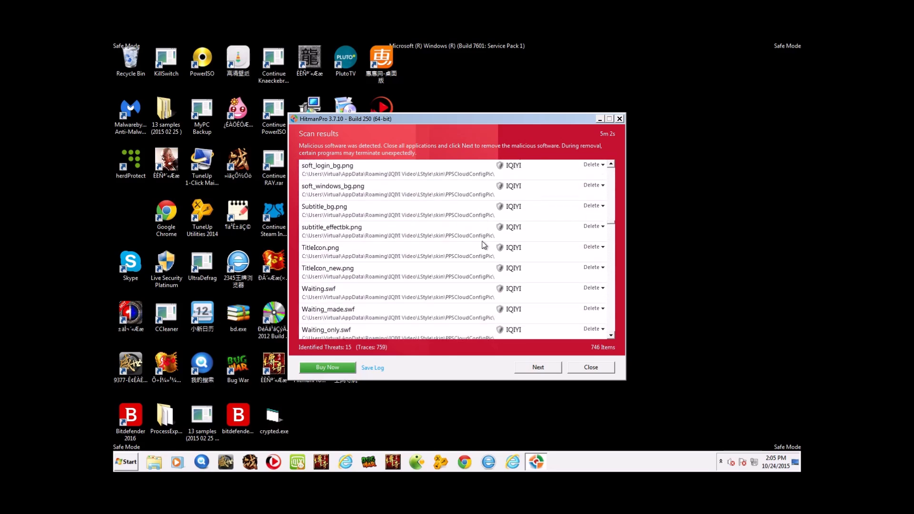
scroll(478, 239, down, 10)
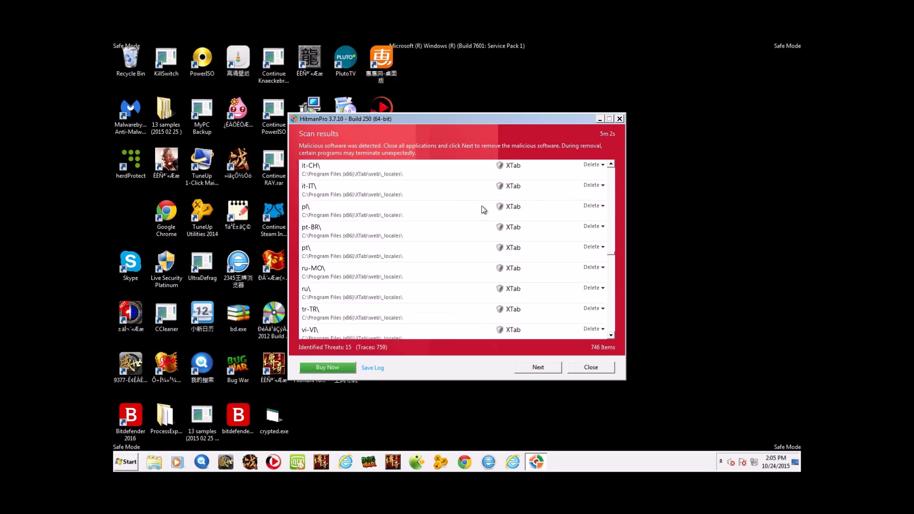
scroll(426, 245, down, 10)
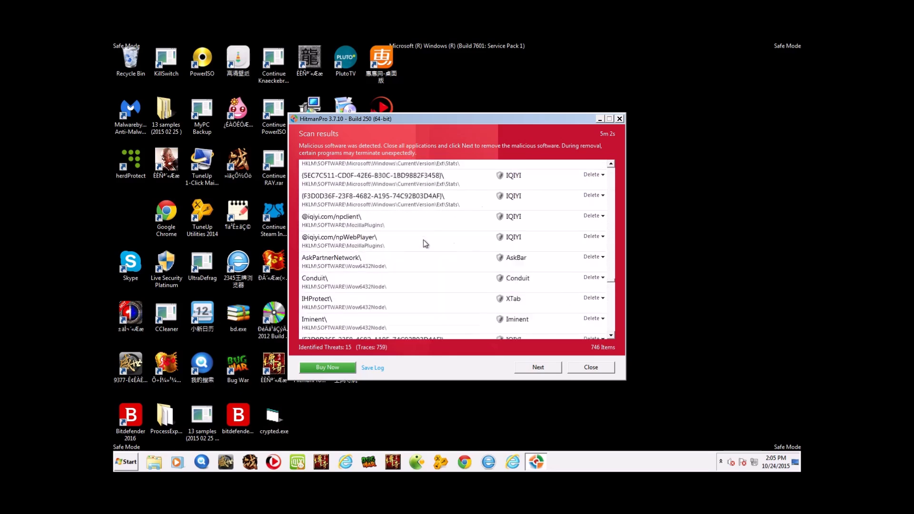
scroll(409, 246, down, 10)
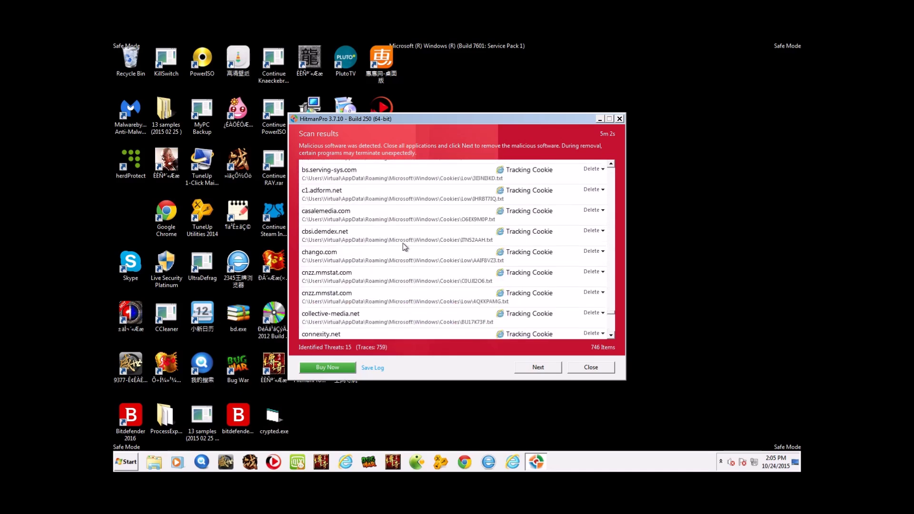
scroll(400, 243, down, 5)
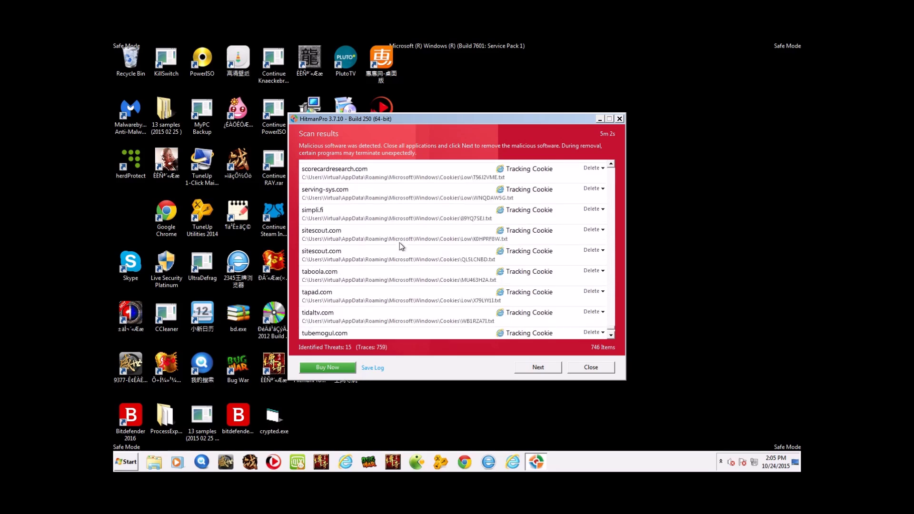
drag(611, 334, 578, 169)
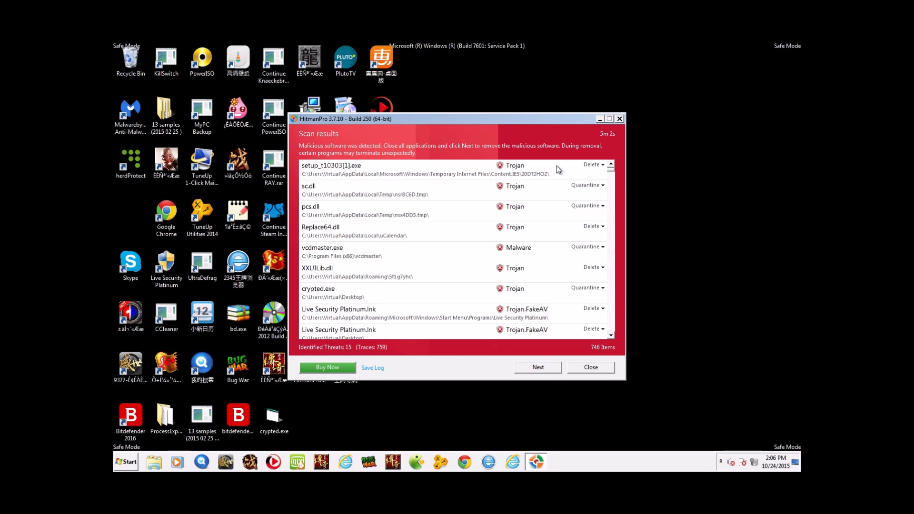
Step: Review the highest-ranked threats in the scan results once more, including the detection names for setup_t10303[1].exe
scroll(595, 210, down, 3)
scroll(594, 211, up, 4)
scroll(594, 213, down, 3)
scroll(593, 214, down, 2)
scroll(526, 245, up, 5)
scroll(541, 220, down, 1)
scroll(543, 262, down, 1)
scroll(542, 262, up, 2)
click(400, 177)
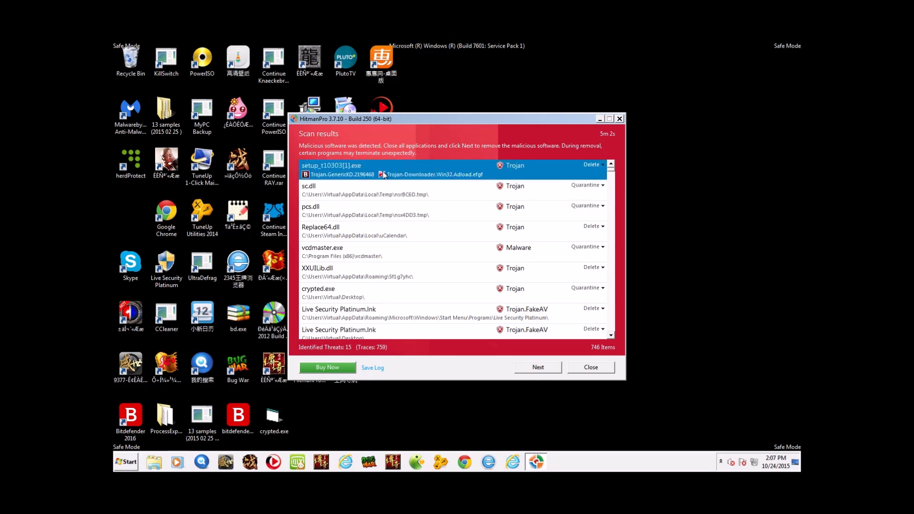
scroll(452, 218, down, 3)
scroll(452, 218, up, 3)
scroll(455, 238, down, 5)
scroll(498, 269, down, 3)
scroll(495, 274, up, 10)
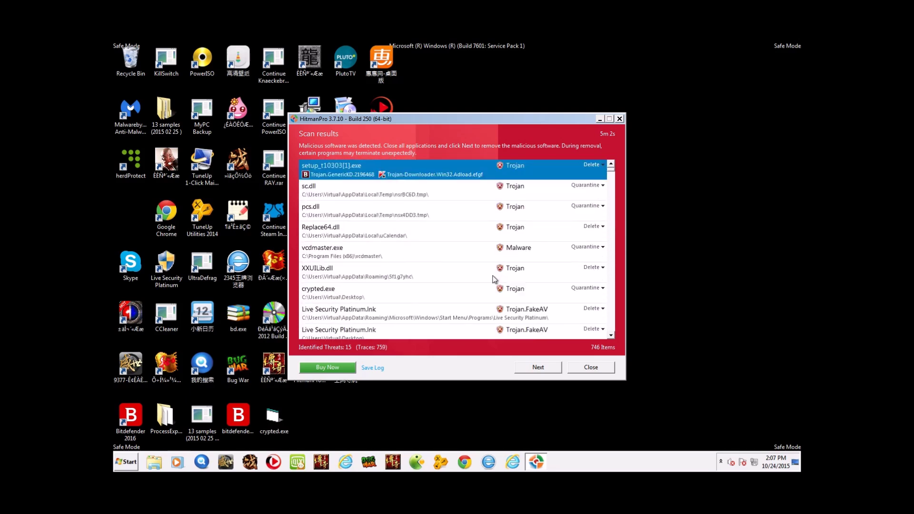